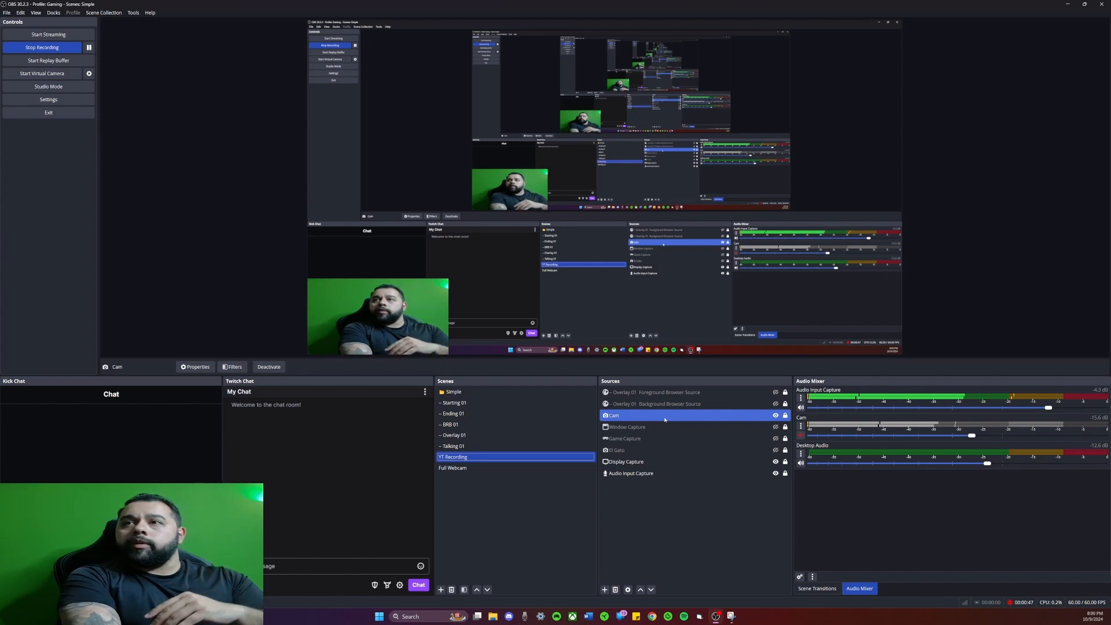
Step: Open the filters of the Cam source in the YT Recording scene
ctrl+click(663, 427)
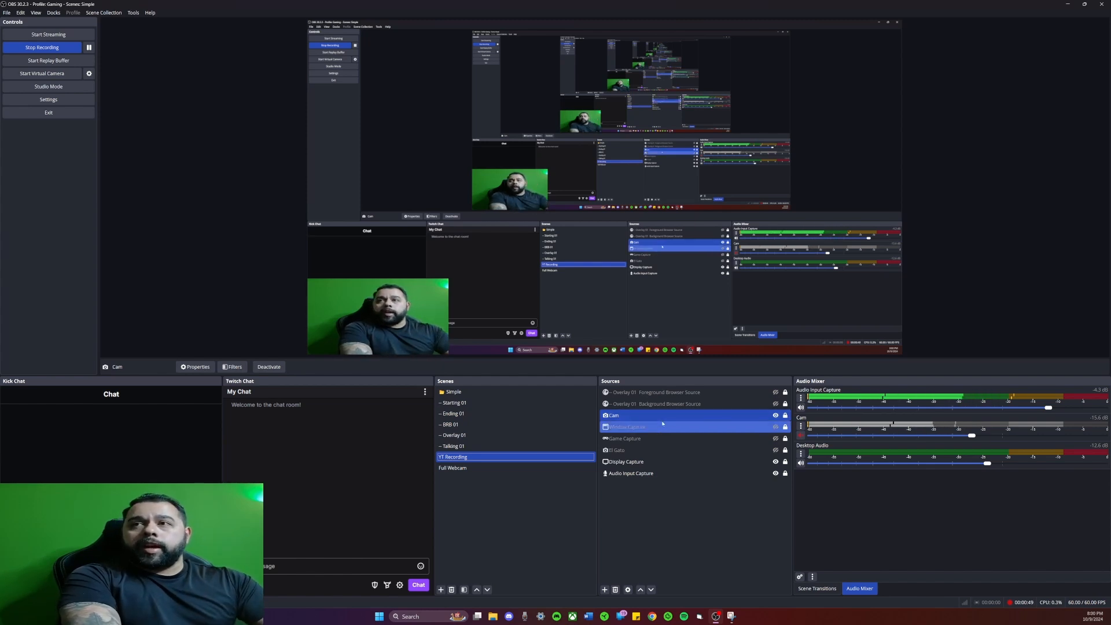
click(663, 417)
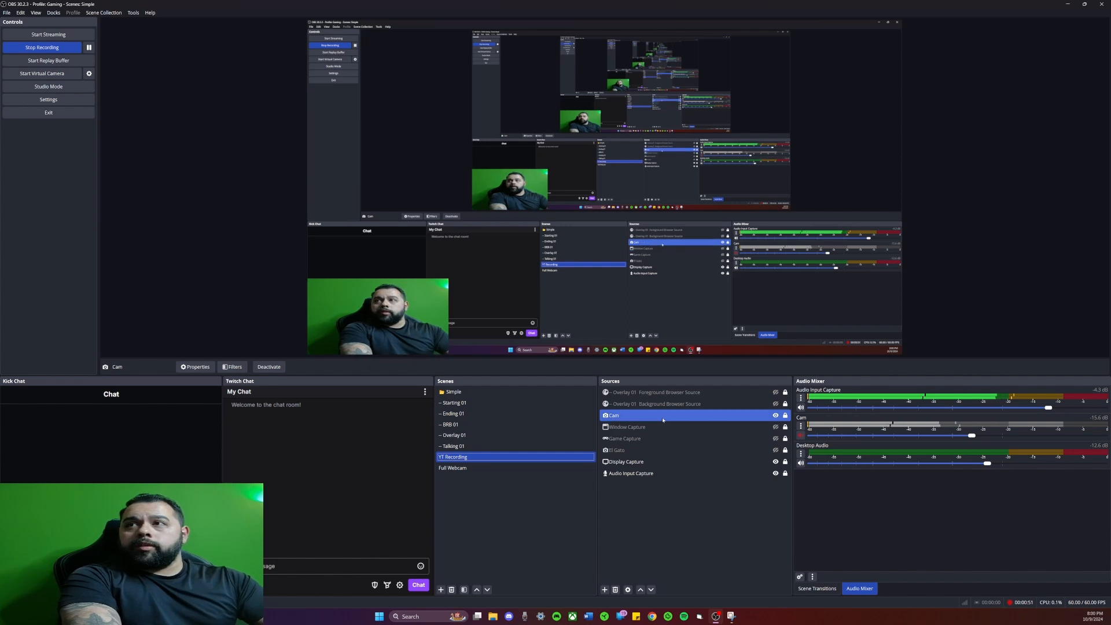
right_click(662, 417)
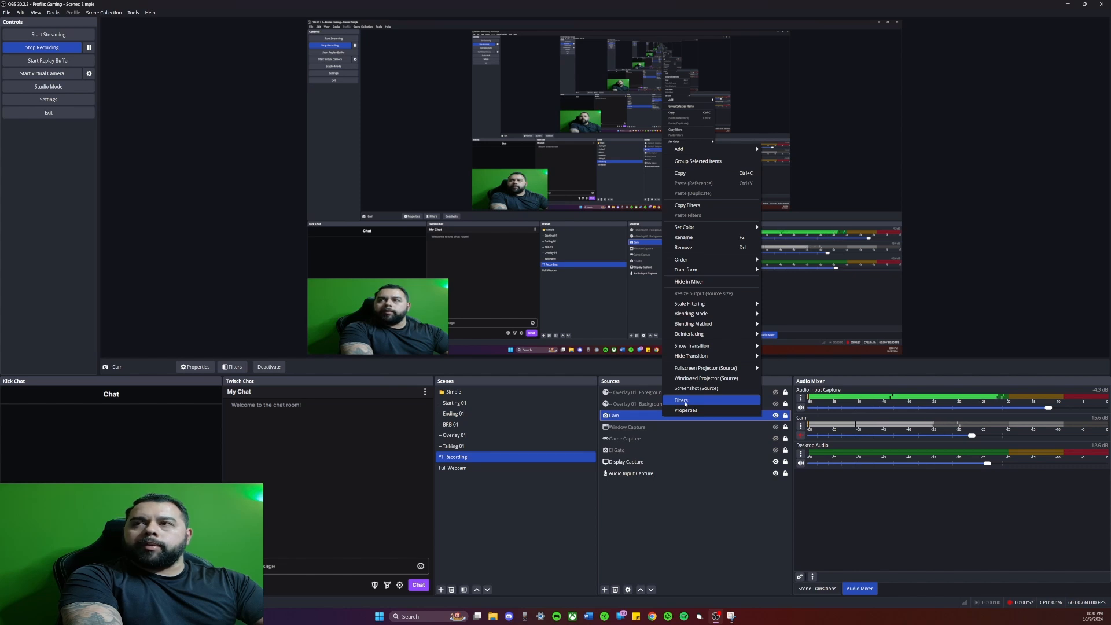
click(686, 402)
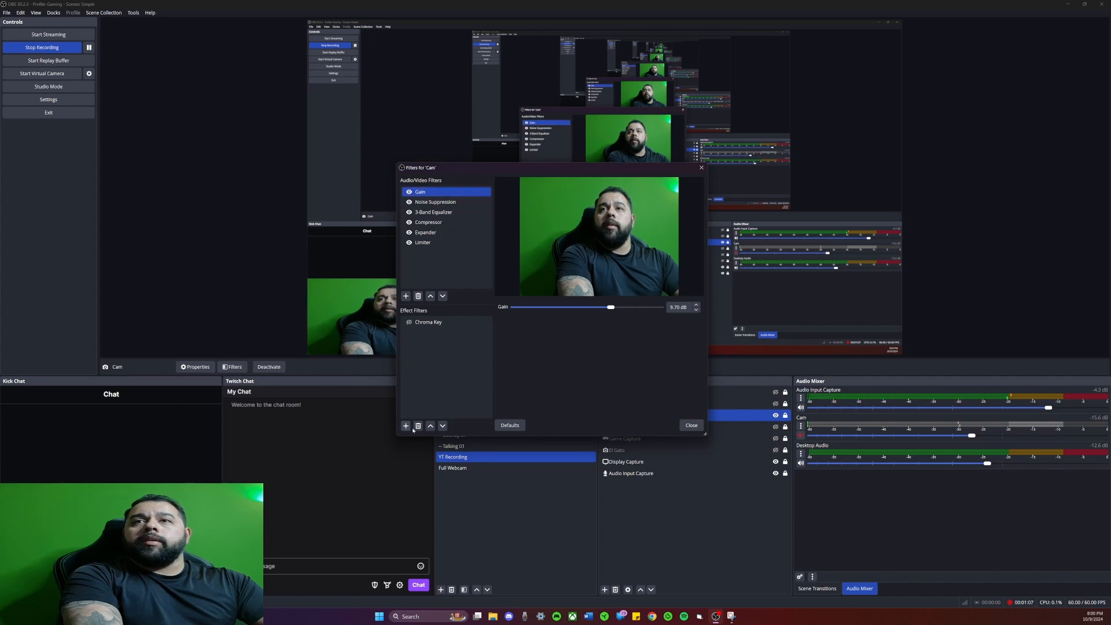
Step: Check which effect filters can be added, and enable the existing Chroma Key filter on the Cam source
click(407, 427)
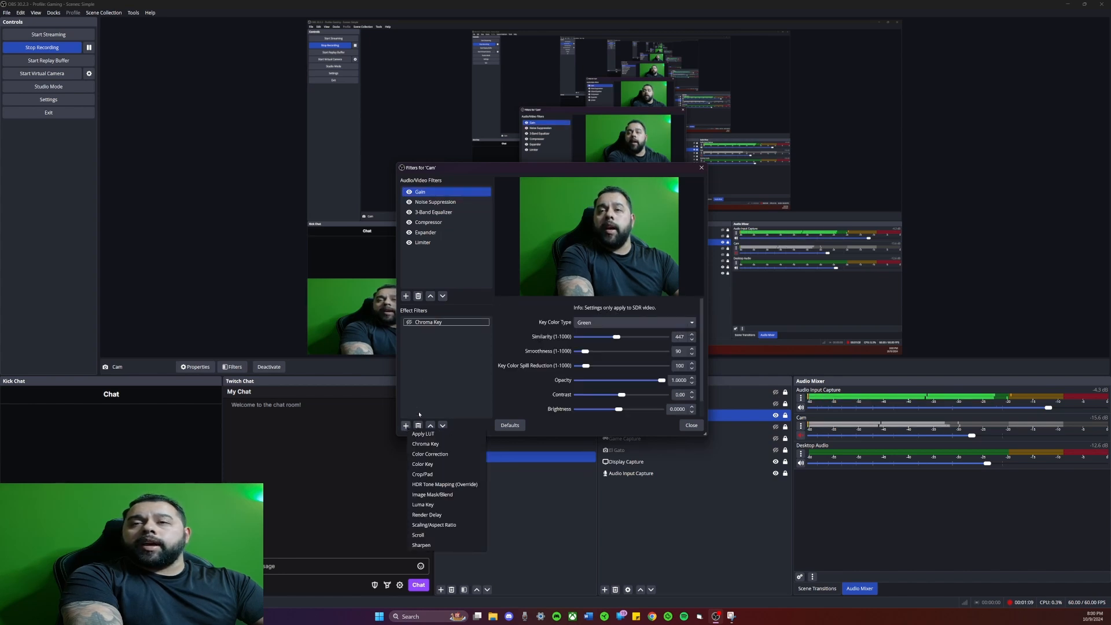
click(446, 368)
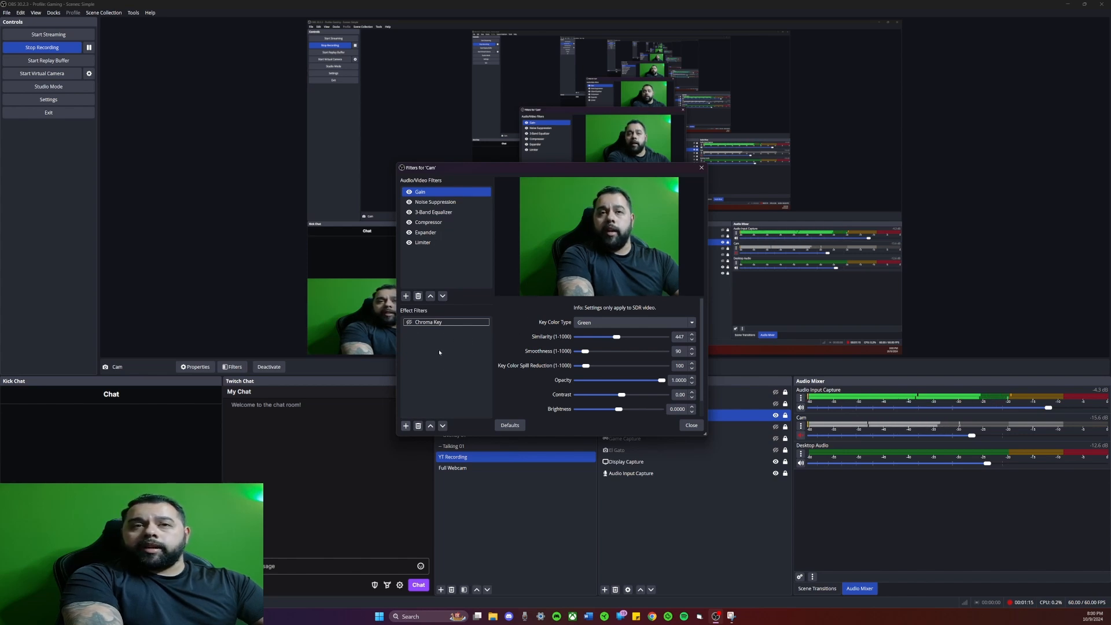
click(410, 323)
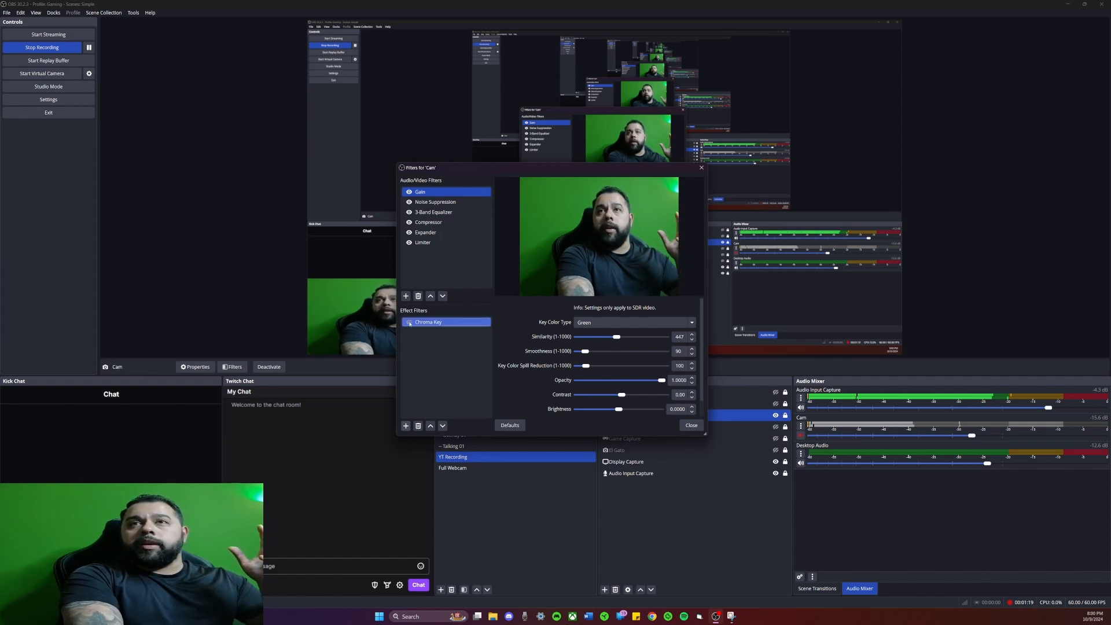
click(410, 322)
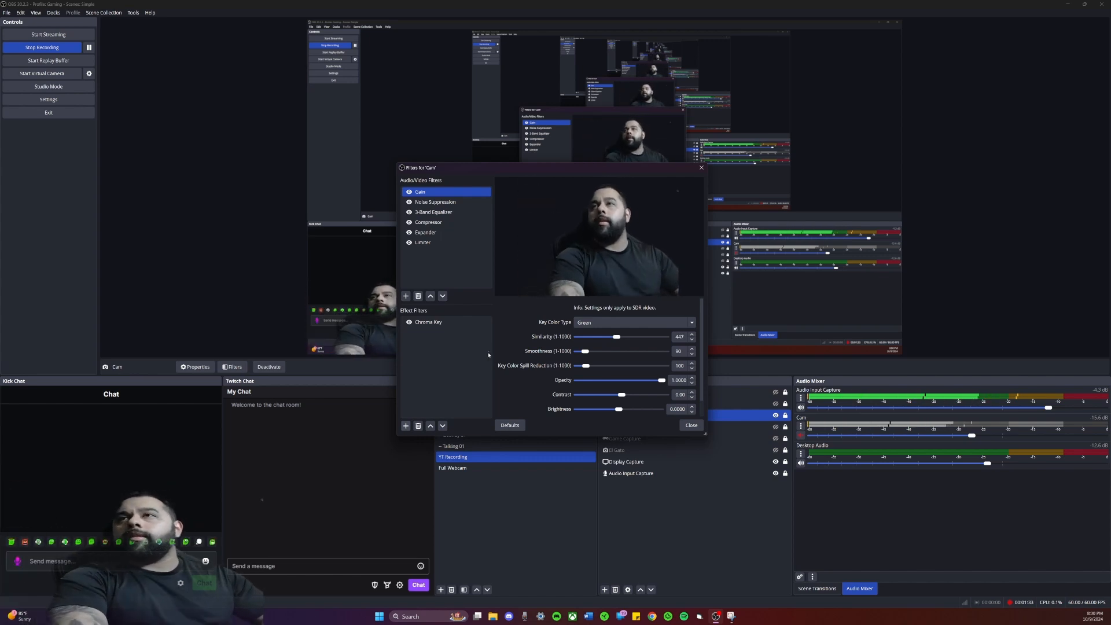
Step: Reset the Chroma Key filter to its default settings and set its Similarity to 447
click(510, 426)
click(599, 310)
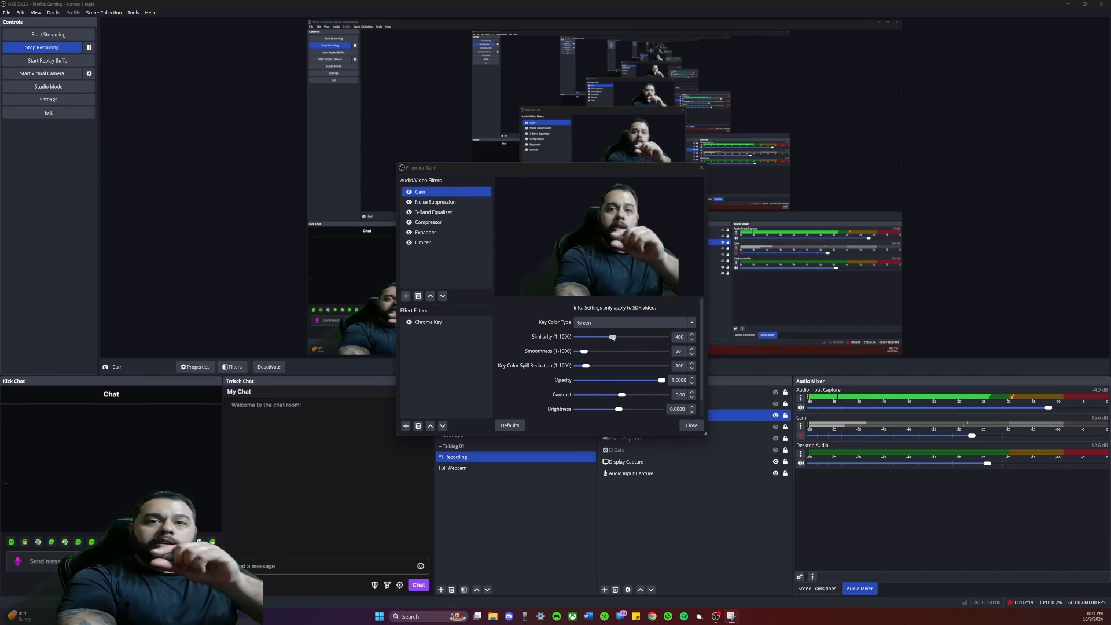
click(692, 334)
click(693, 335)
click(692, 334)
click(693, 335)
click(693, 335)
click(692, 334)
click(692, 335)
click(693, 335)
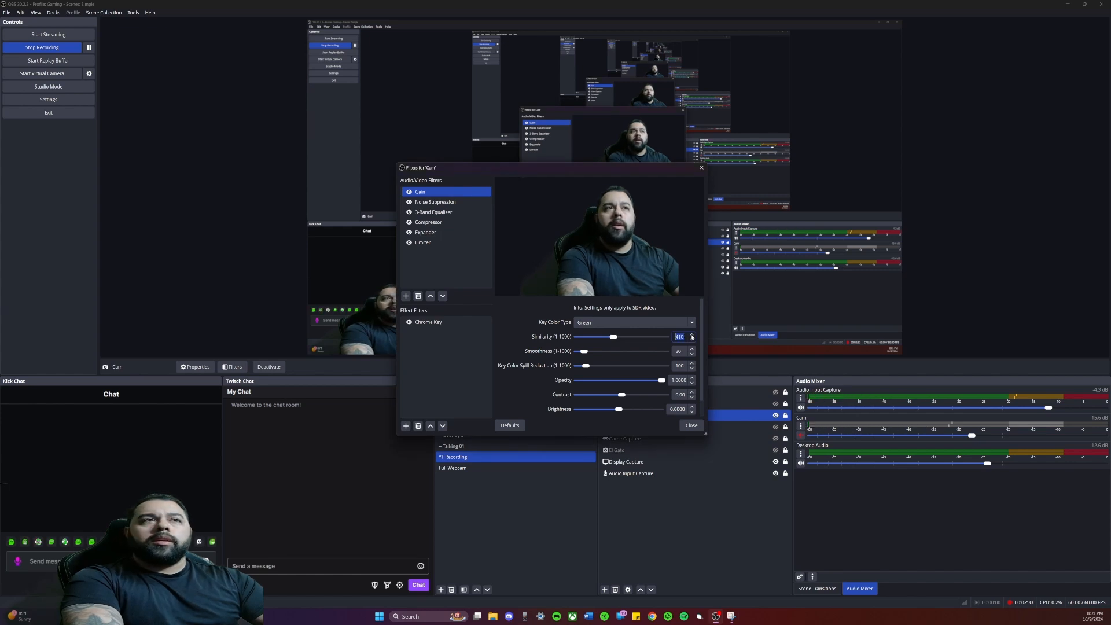
click(692, 335)
click(693, 335)
click(693, 335)
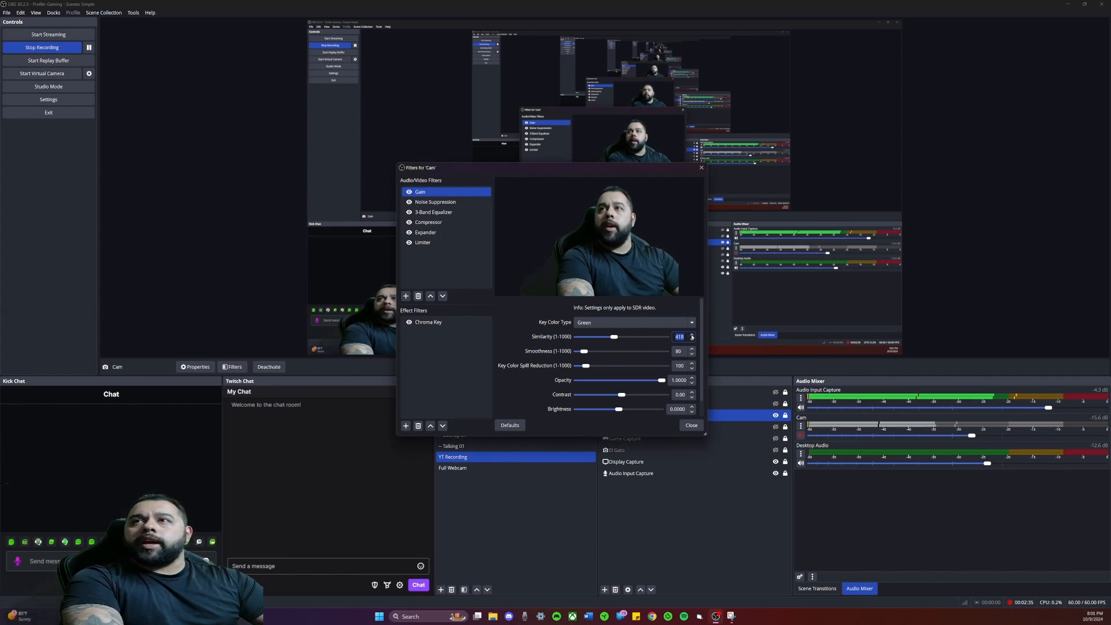
click(692, 335)
click(692, 336)
click(692, 335)
click(693, 335)
click(692, 335)
click(693, 335)
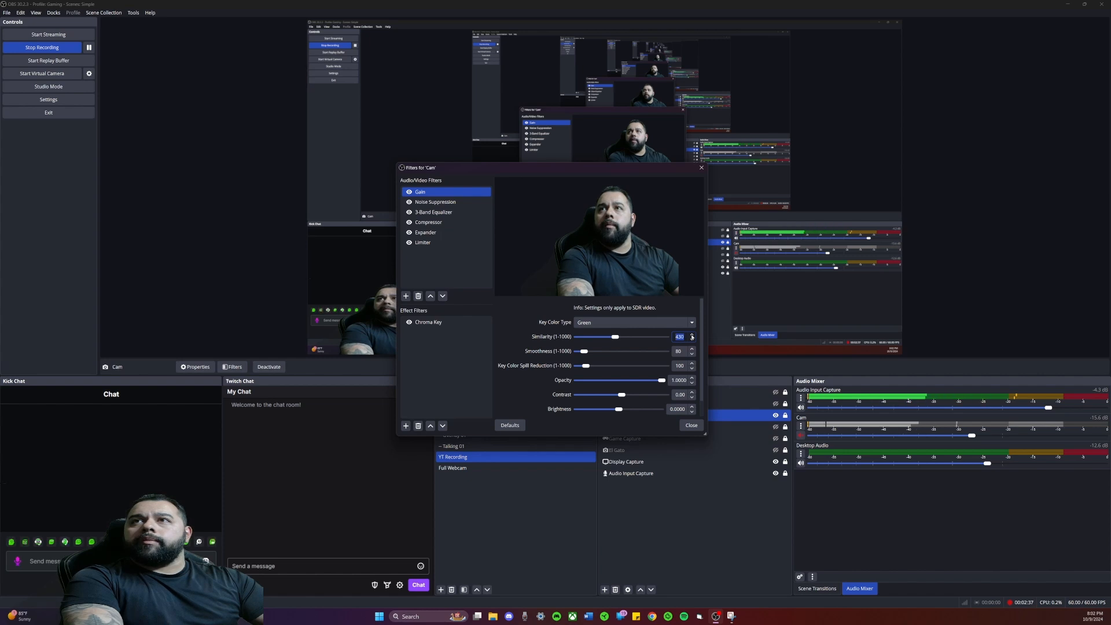
click(693, 336)
click(692, 335)
click(692, 335)
click(692, 336)
click(693, 335)
click(692, 335)
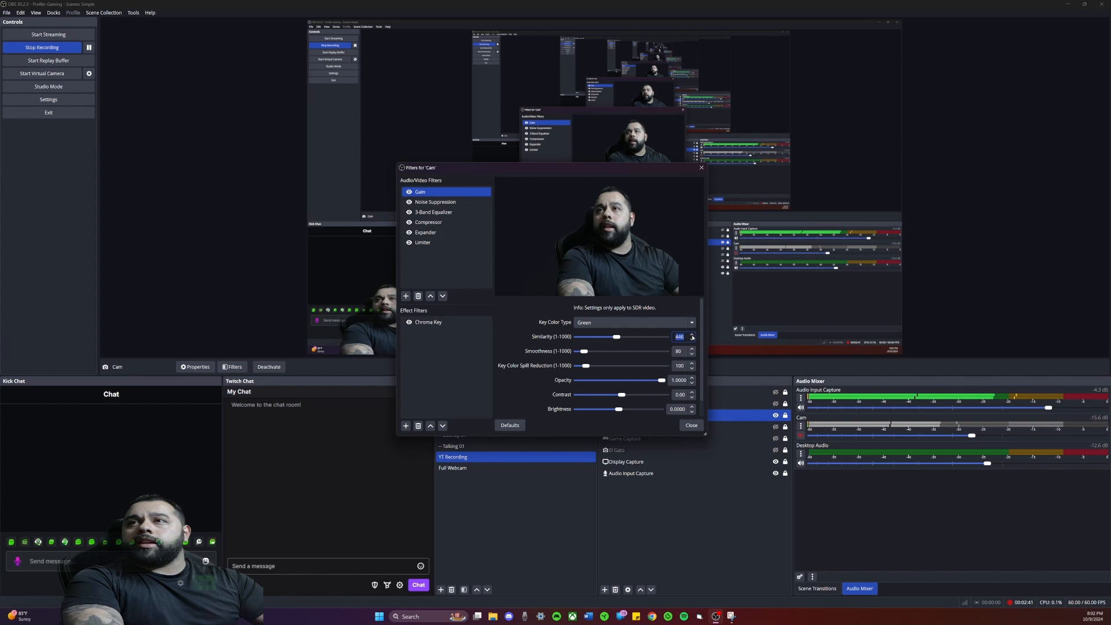
click(693, 335)
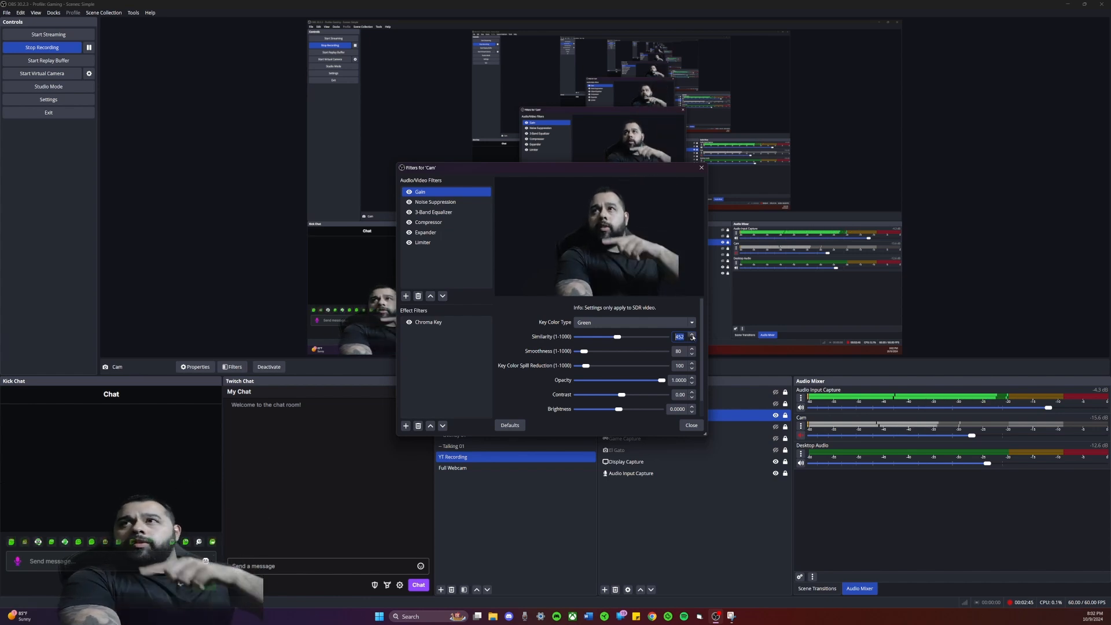
click(693, 339)
click(693, 339)
click(693, 339)
click(693, 340)
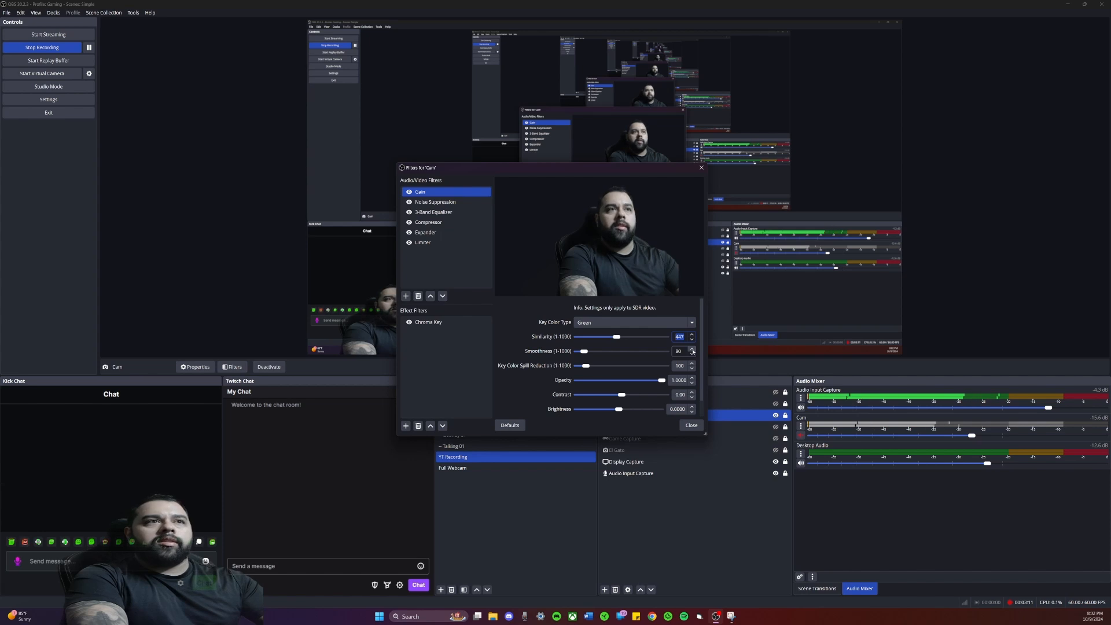
Step: Set the Chroma Key filter's Smoothness to 90
double_click(693, 351)
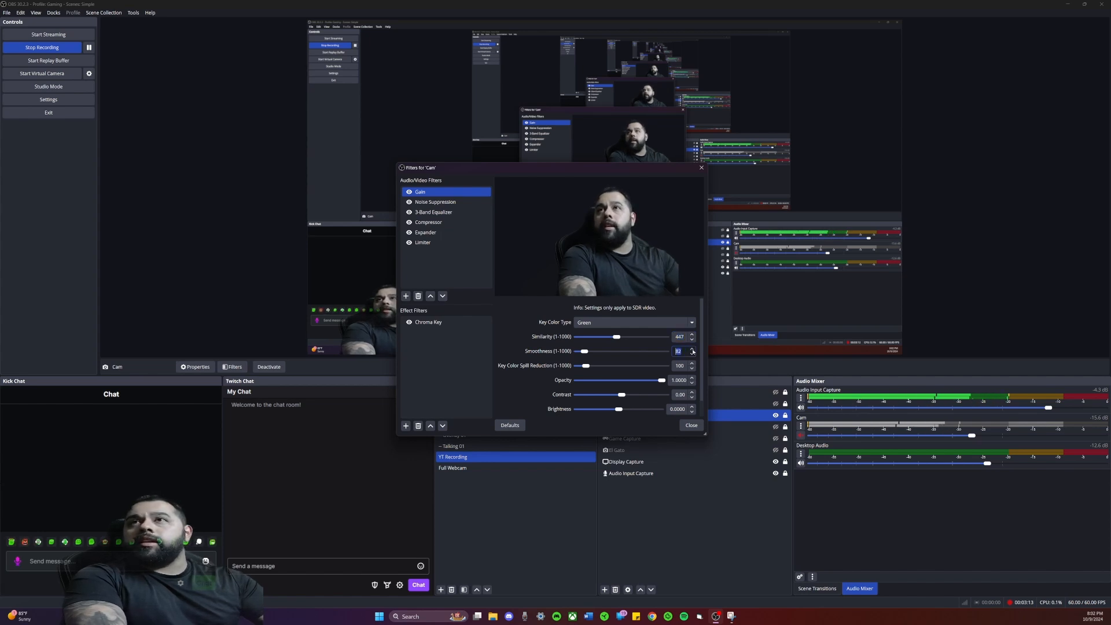
double_click(693, 351)
double_click(693, 350)
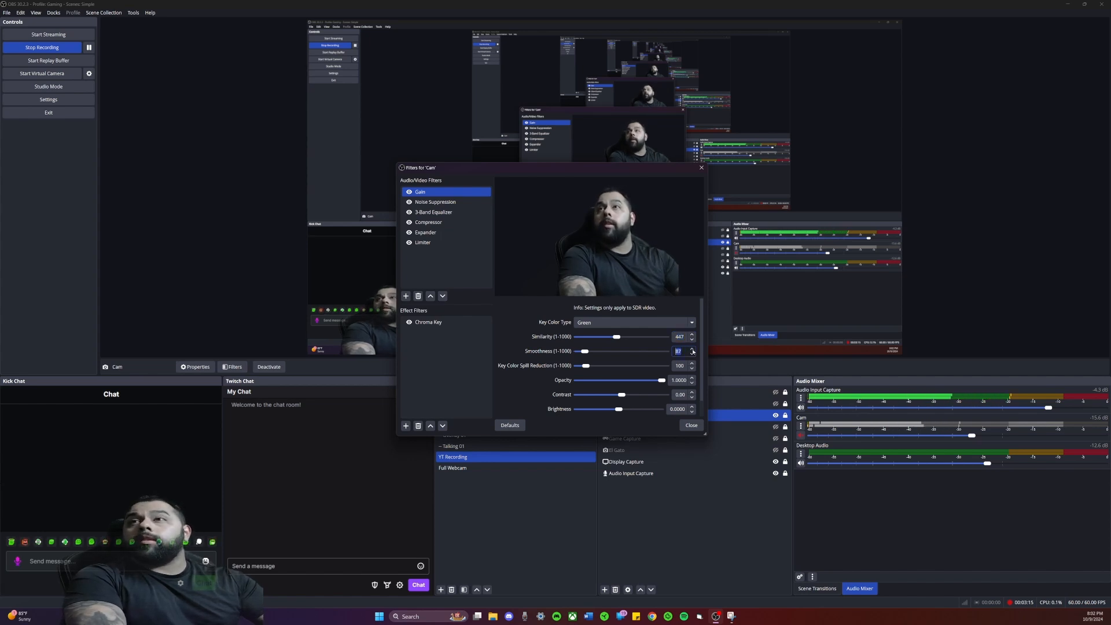
double_click(693, 350)
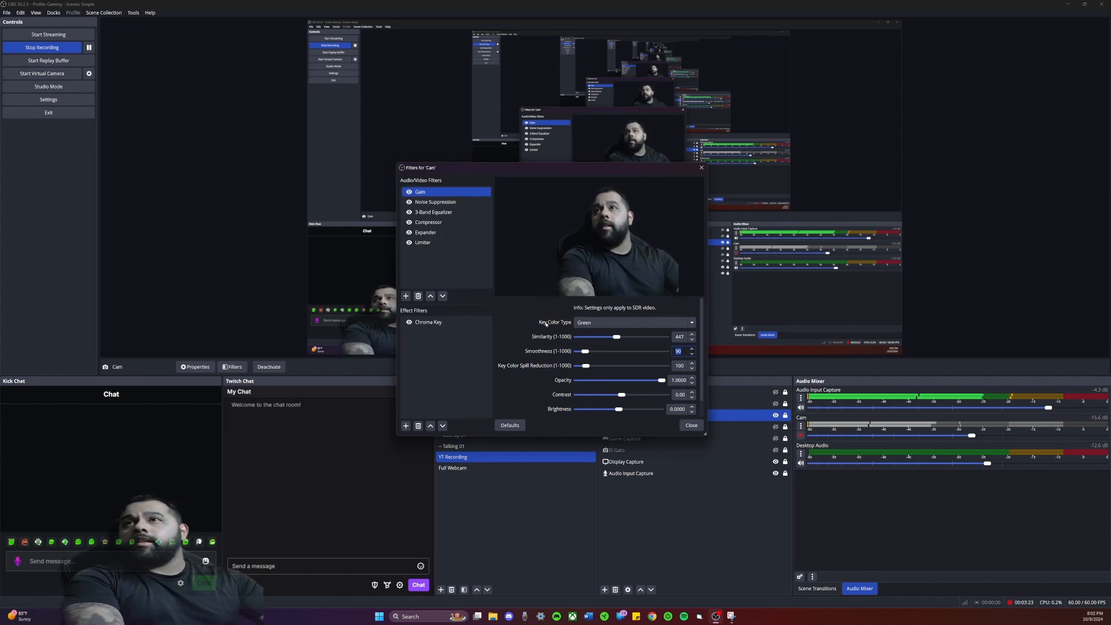
click(513, 329)
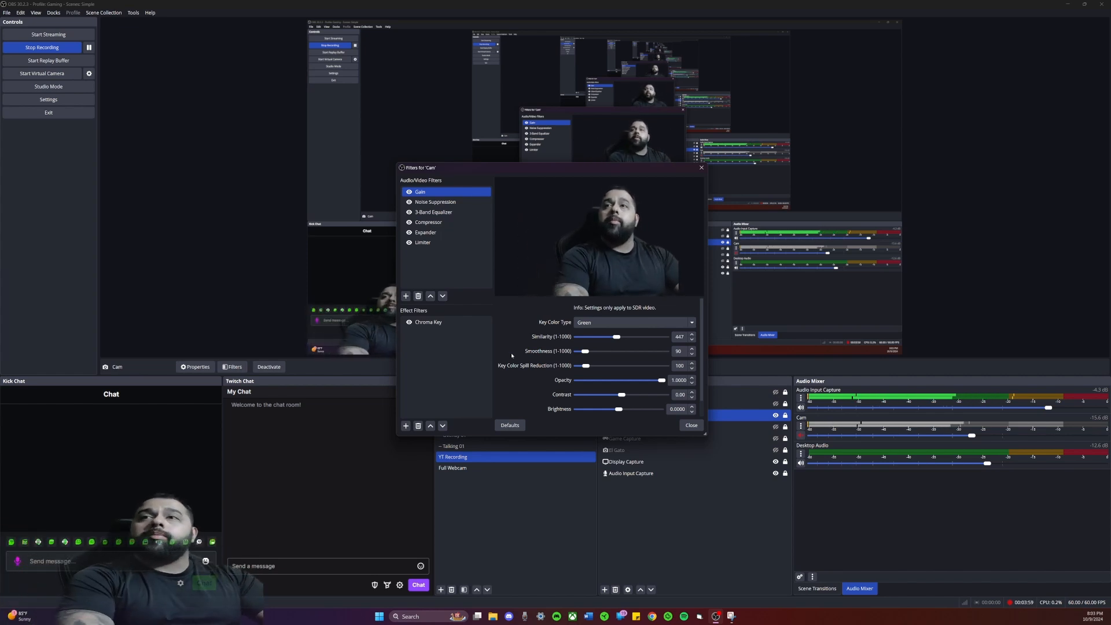
Step: Toggle the Chroma Key filter to compare the webcam picture with and without it, leaving the filter disabled
click(460, 321)
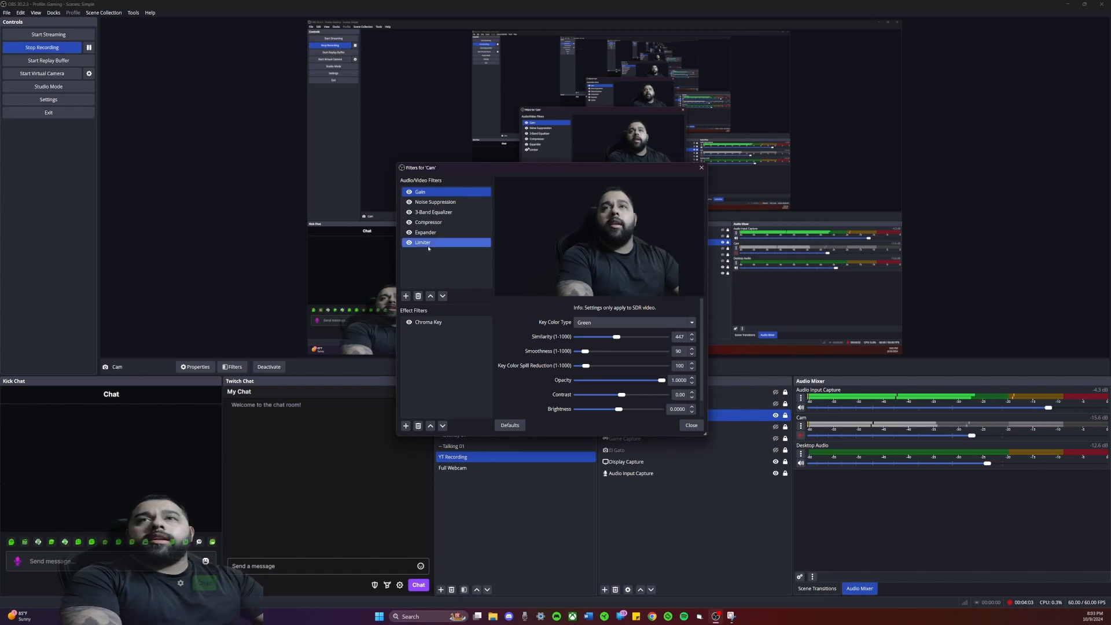
click(438, 324)
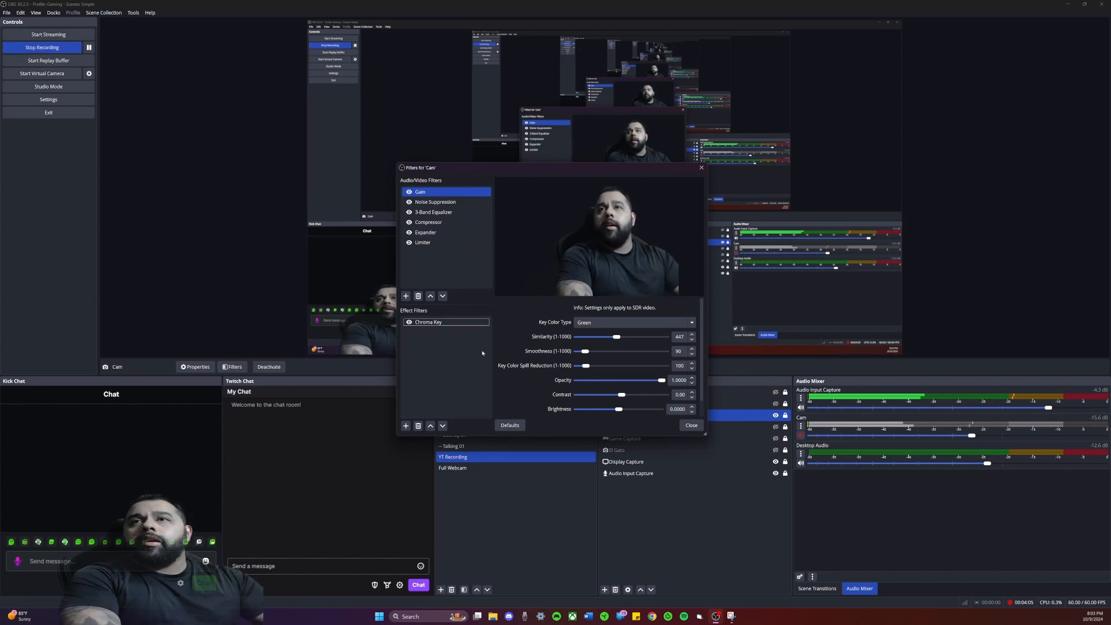
click(409, 323)
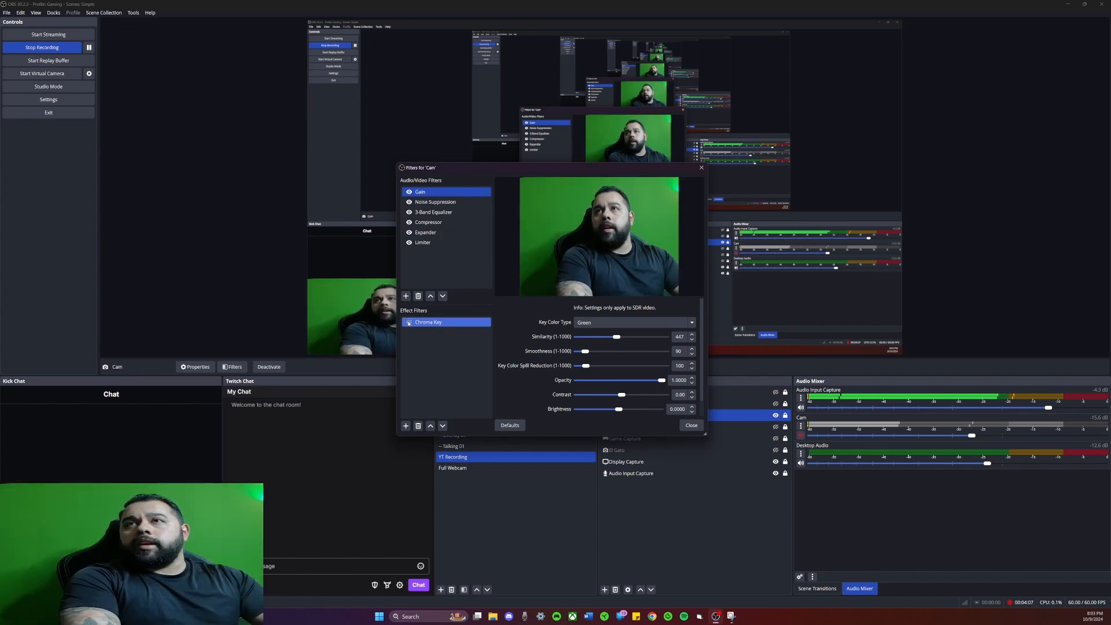
click(410, 322)
click(410, 322)
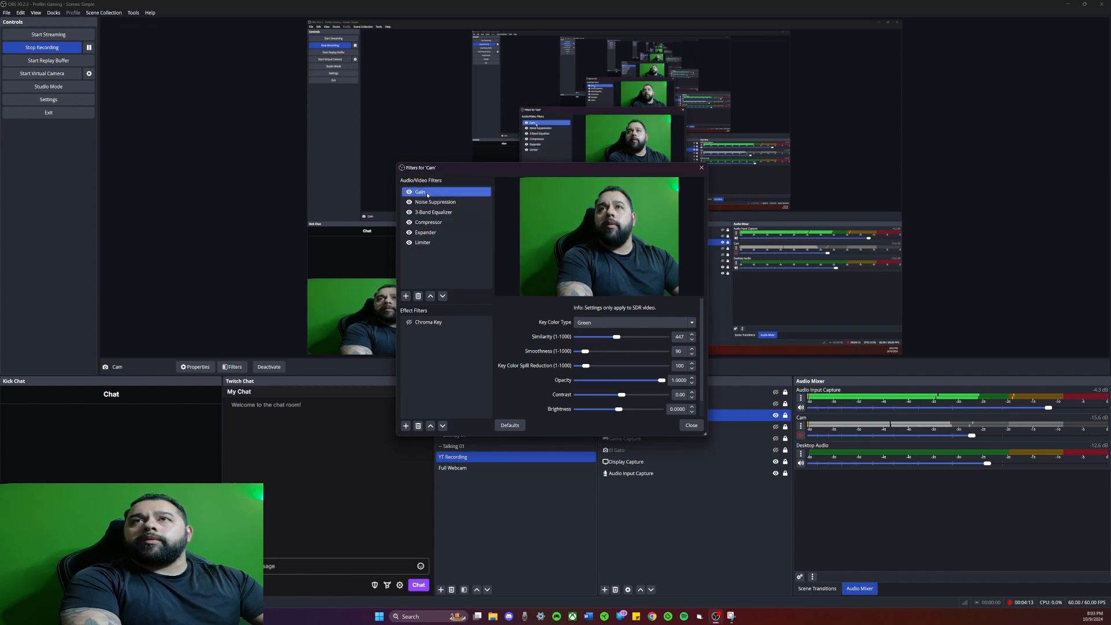
Step: Review the Cam source's Gain, Noise Suppression, 3-Band Equalizer, Compressor, Expander and Limiter settings, and close the filters
click(428, 193)
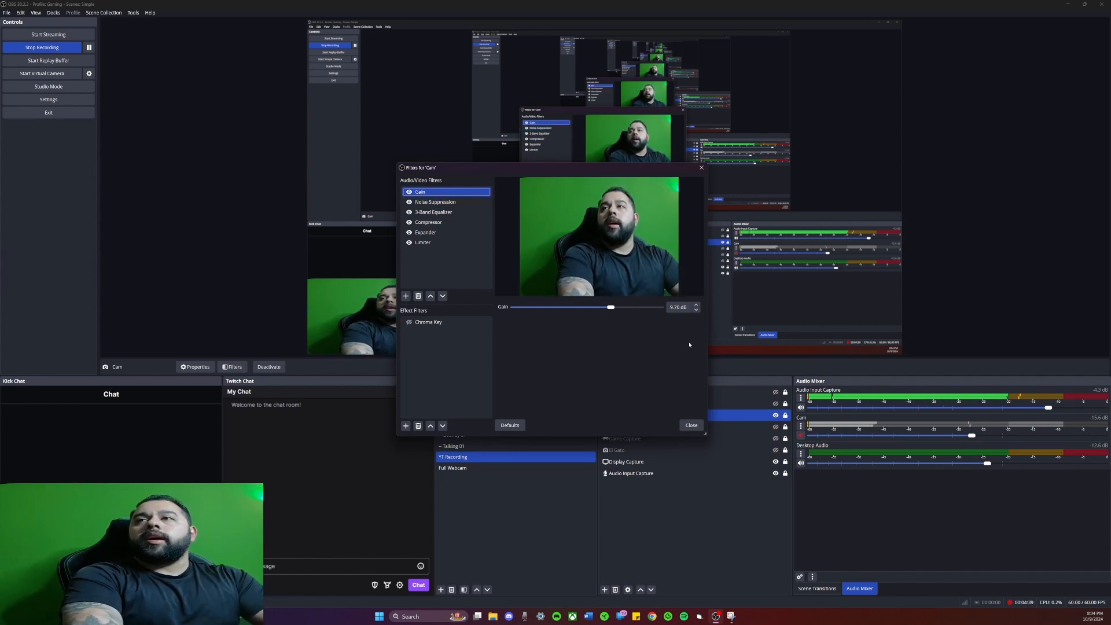
click(435, 202)
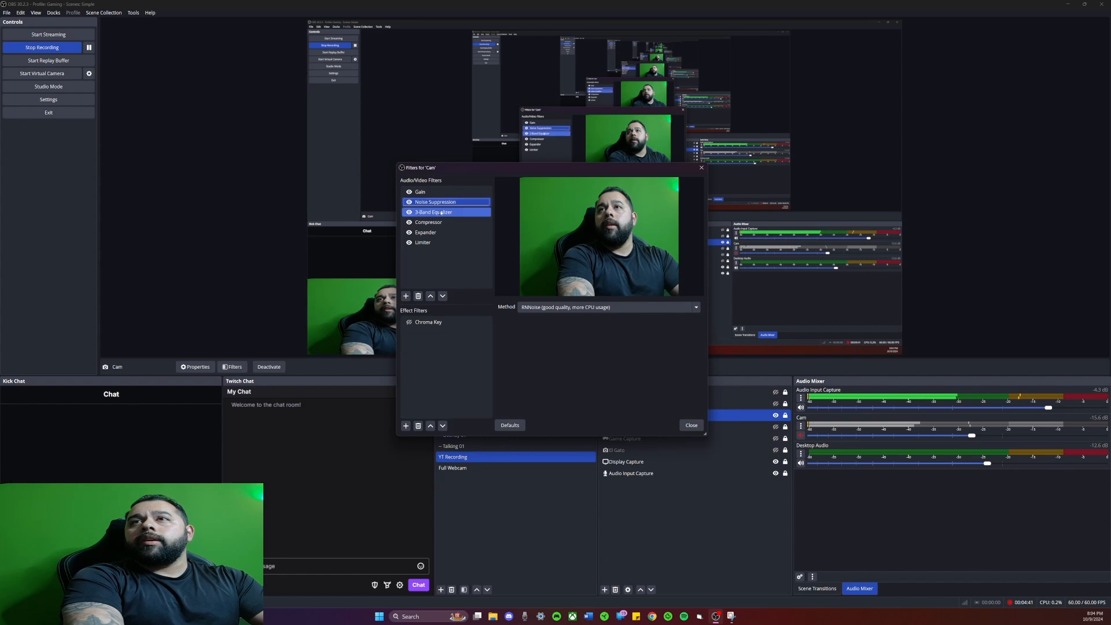
click(443, 213)
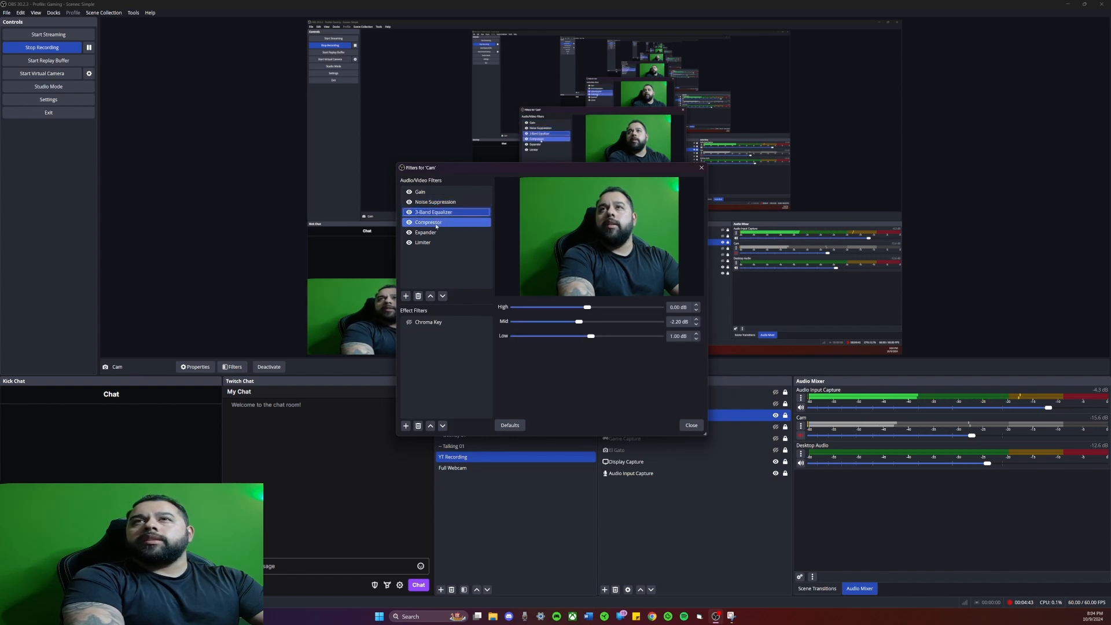
click(437, 224)
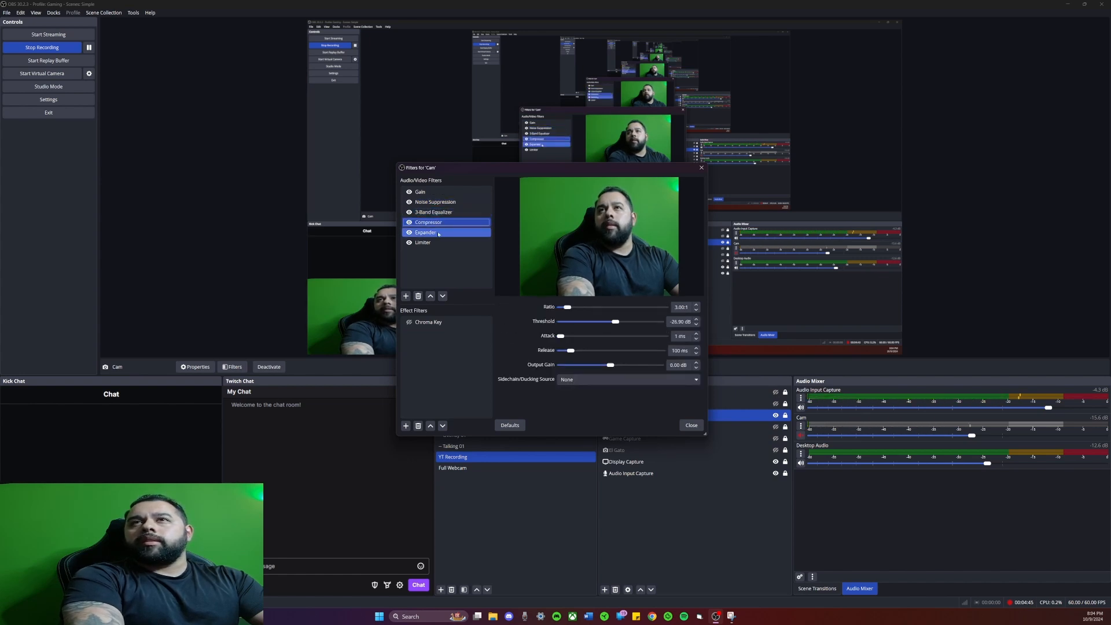
click(438, 233)
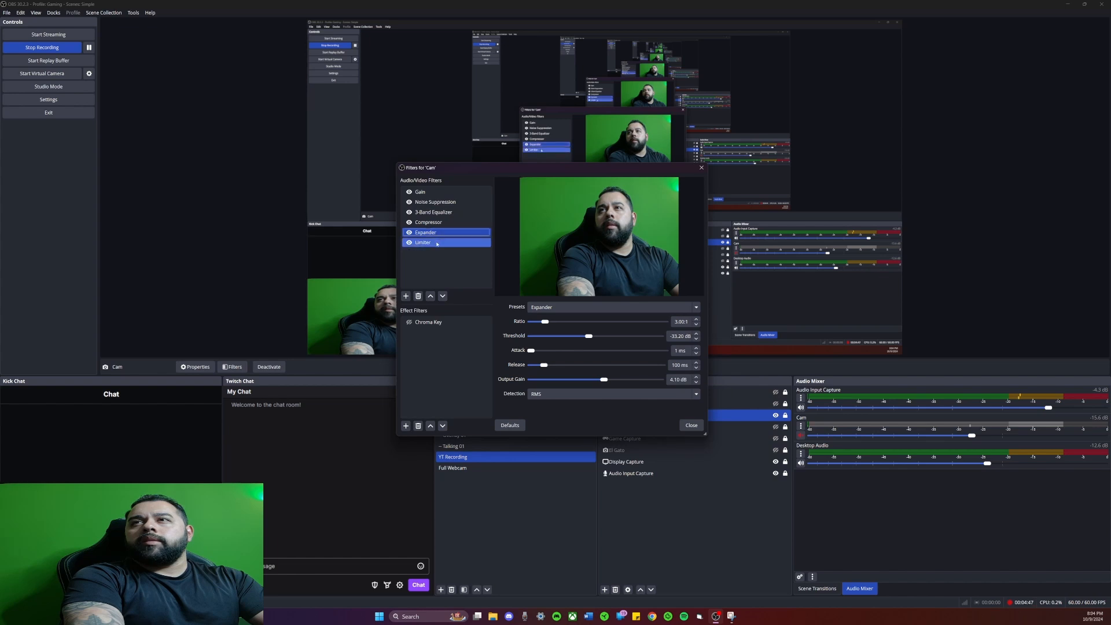
click(436, 243)
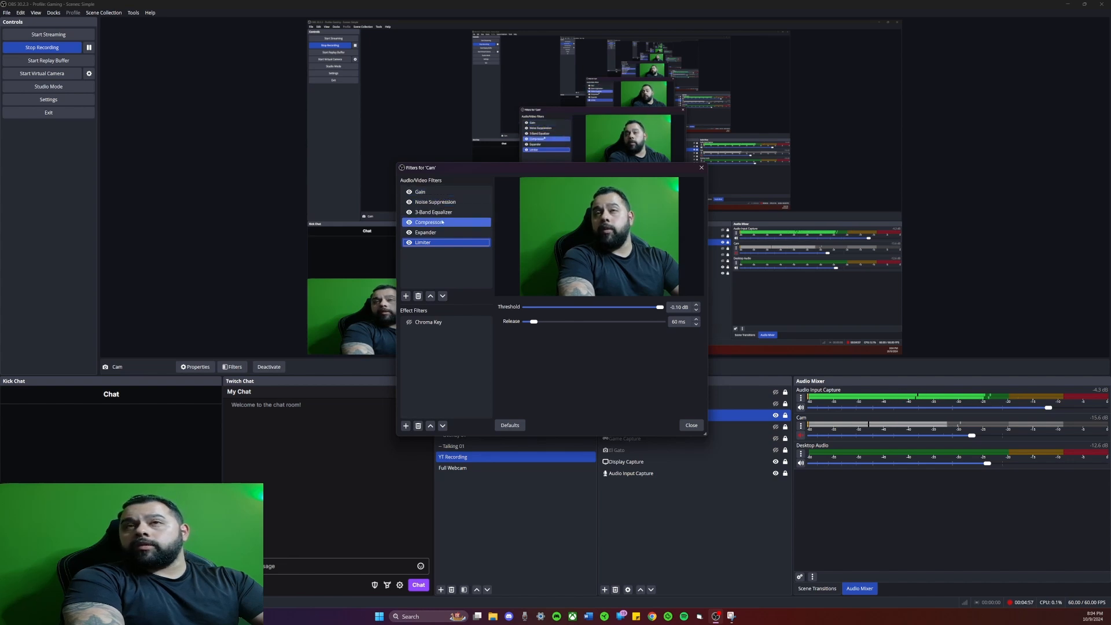
click(438, 233)
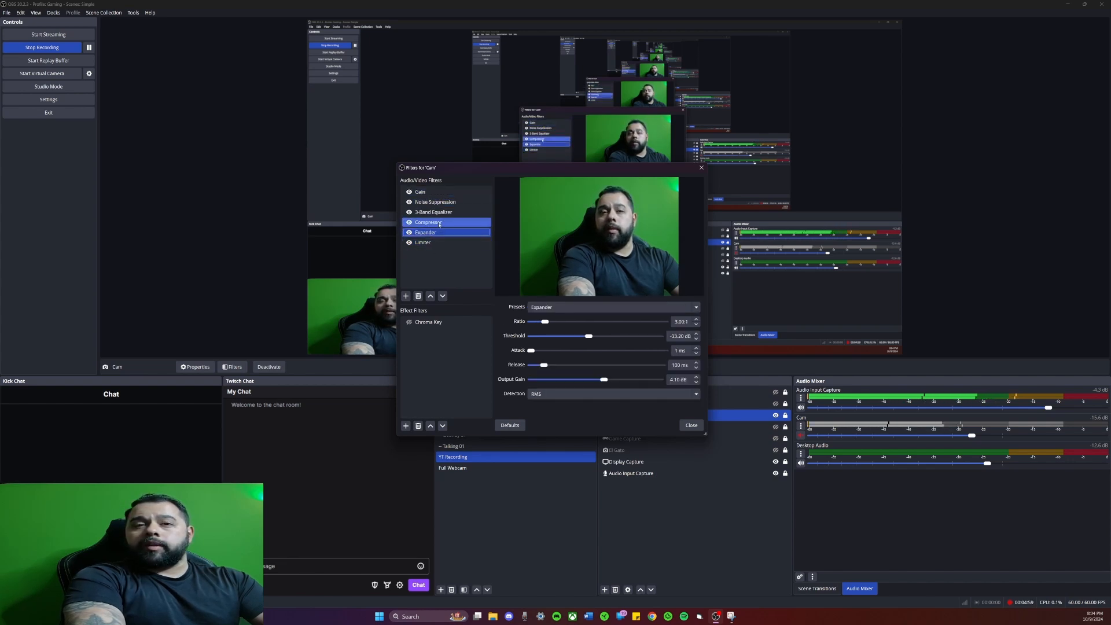
click(440, 223)
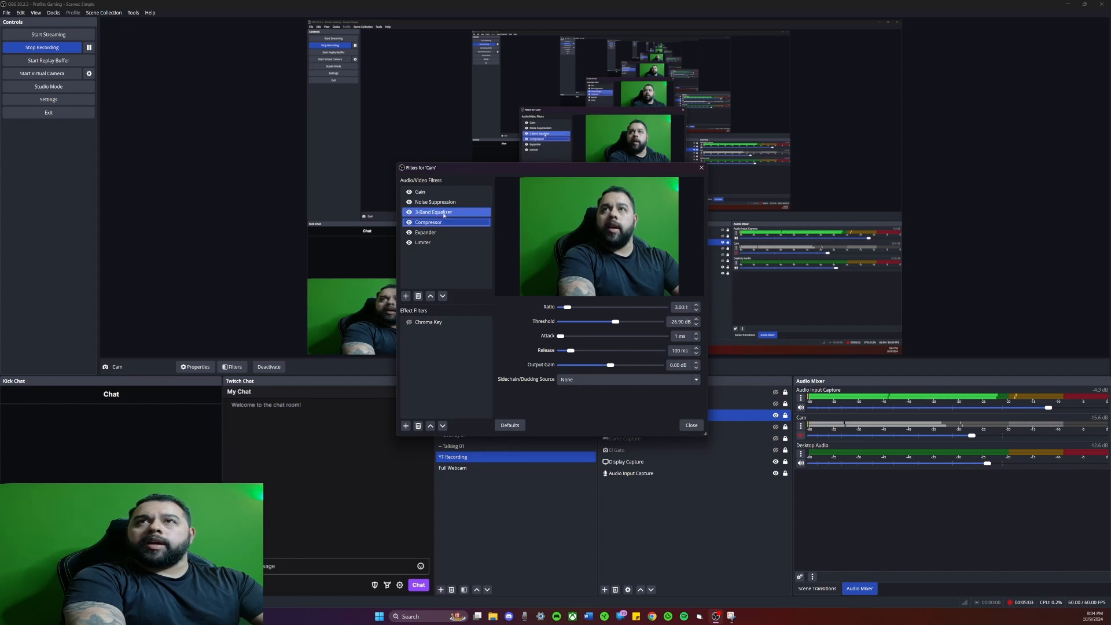
click(444, 204)
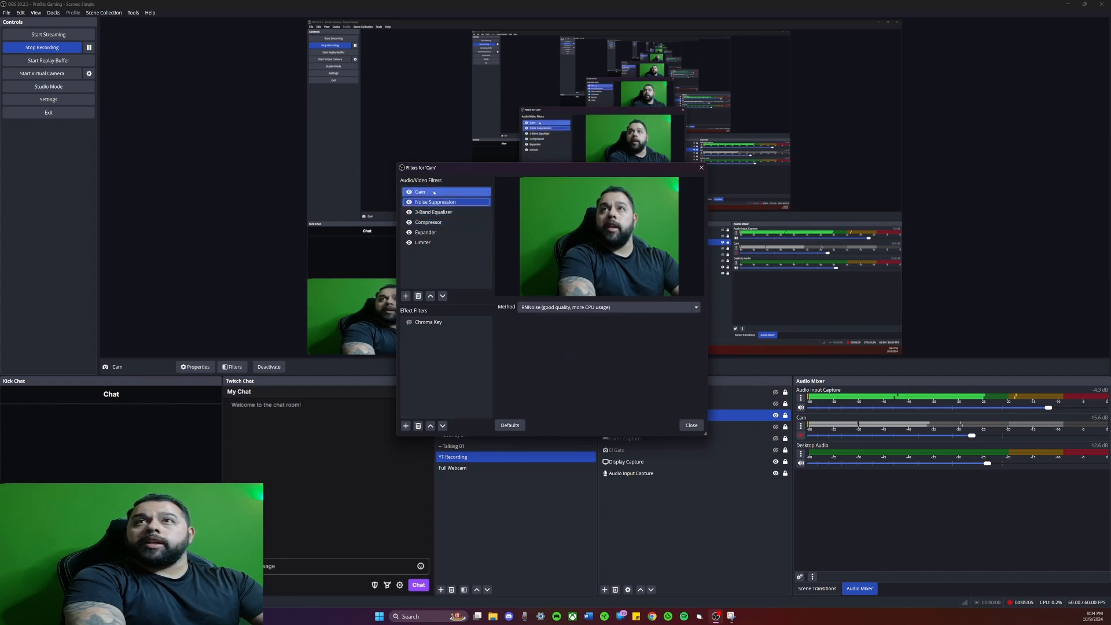
click(439, 192)
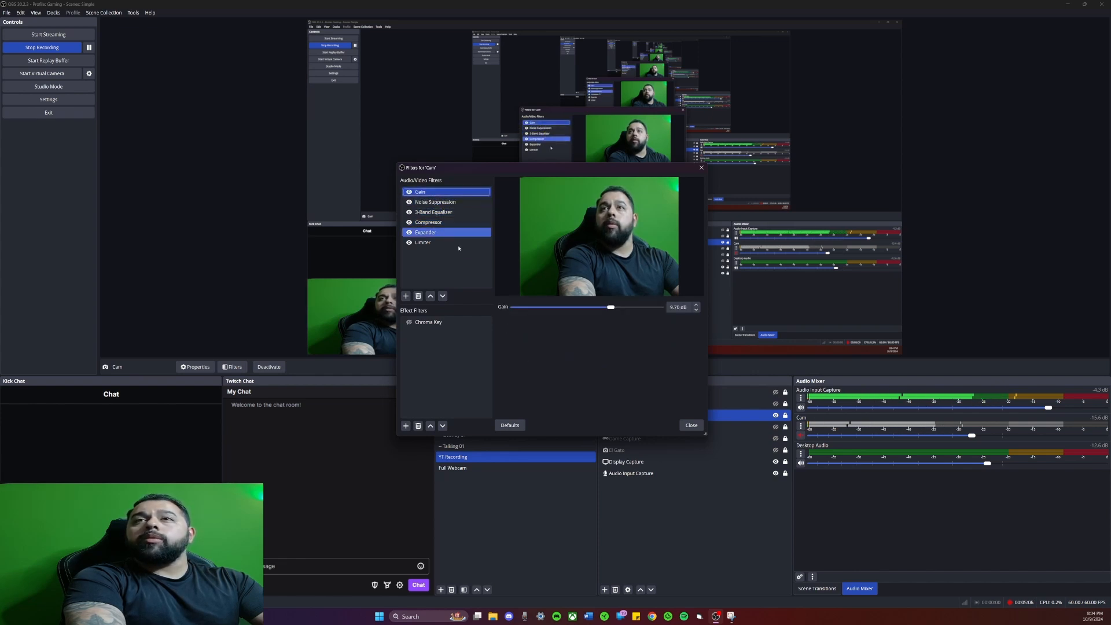
click(698, 424)
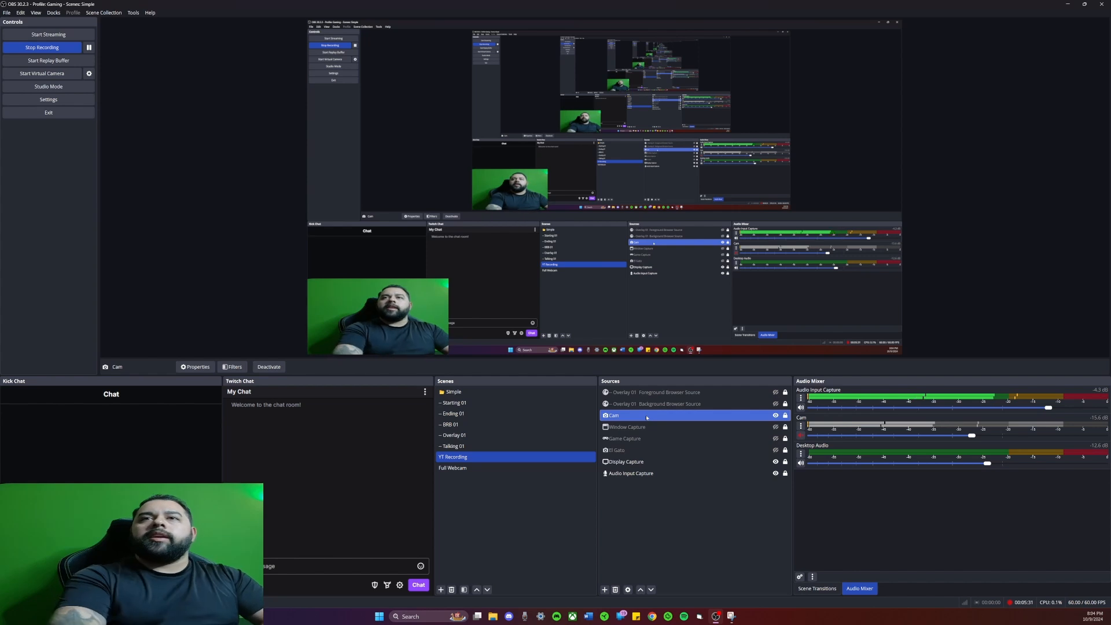
ctrl+click(686, 427)
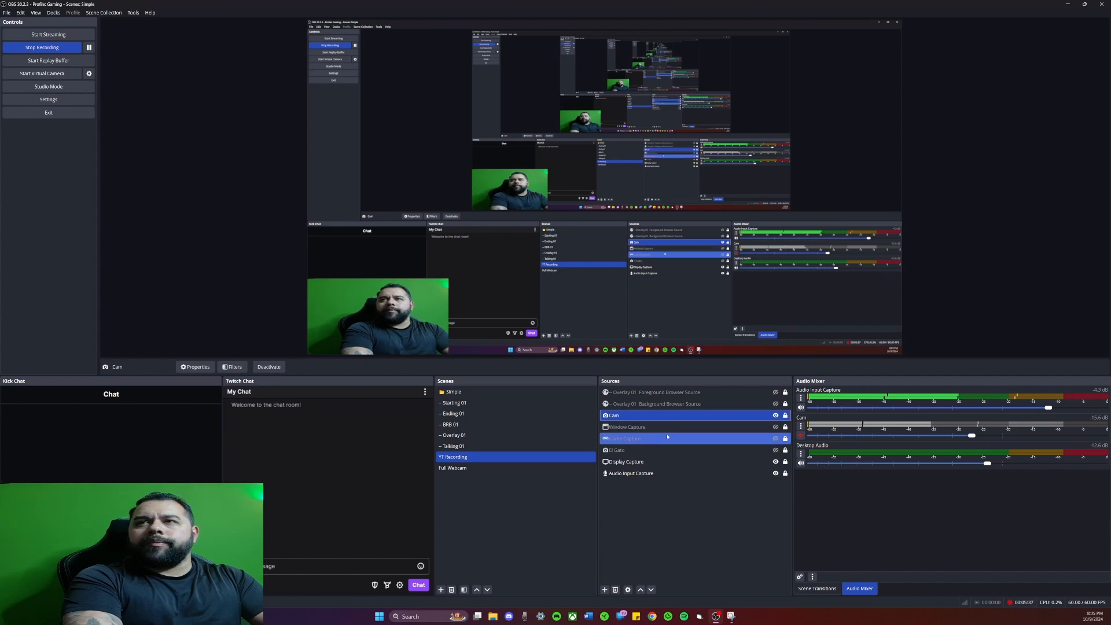
Step: Open the Cam source's properties and review the device, resolution, color, buffering and audio output options
ctrl+click(666, 431)
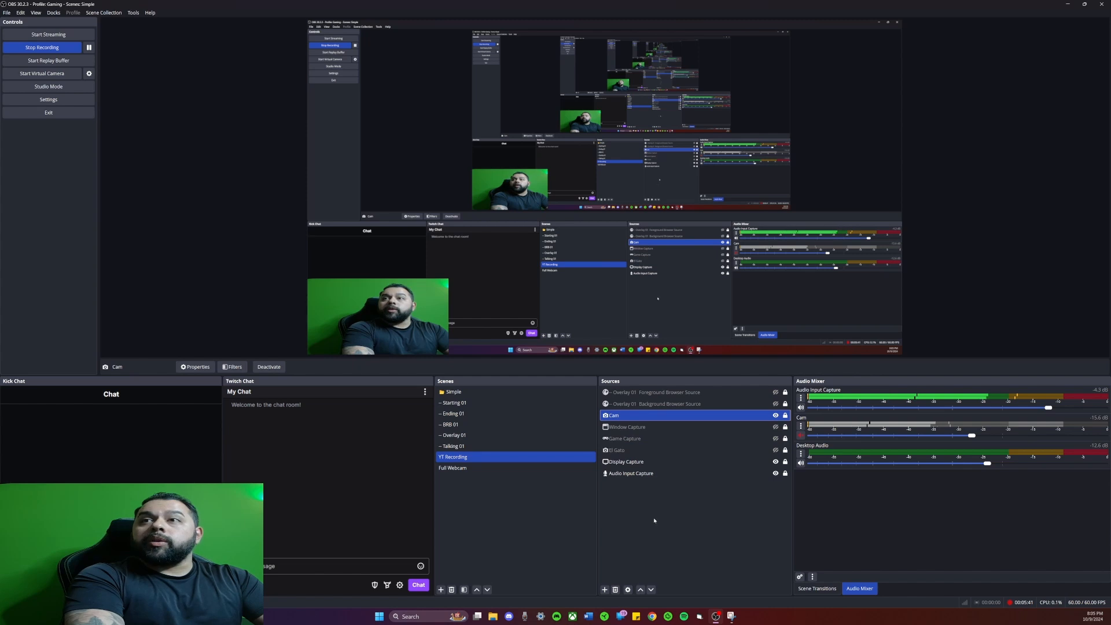
right_click(648, 420)
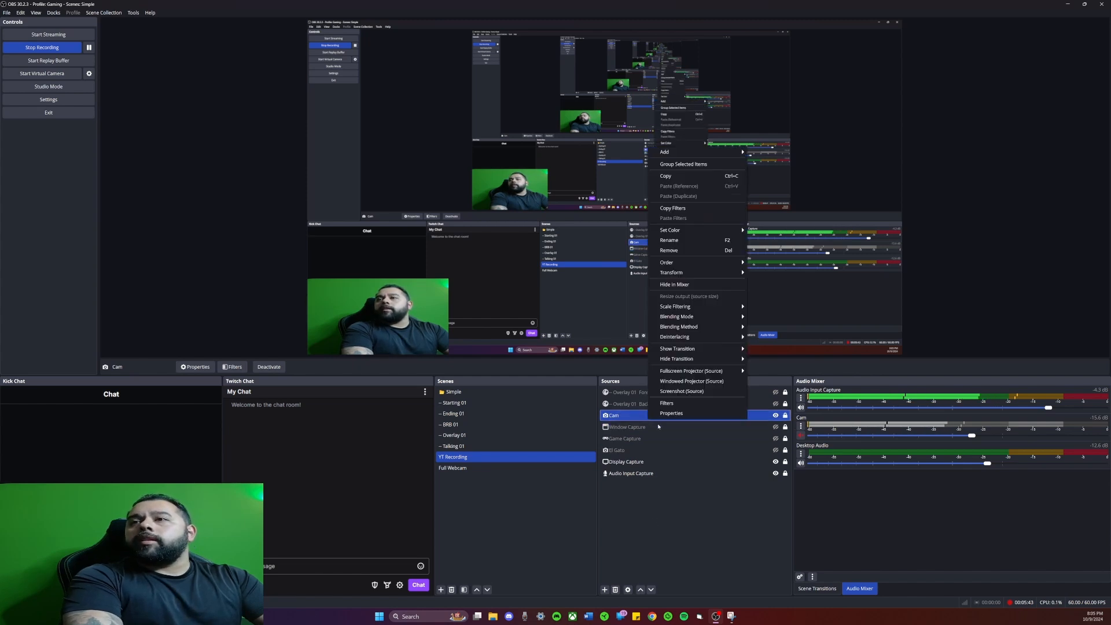
click(670, 414)
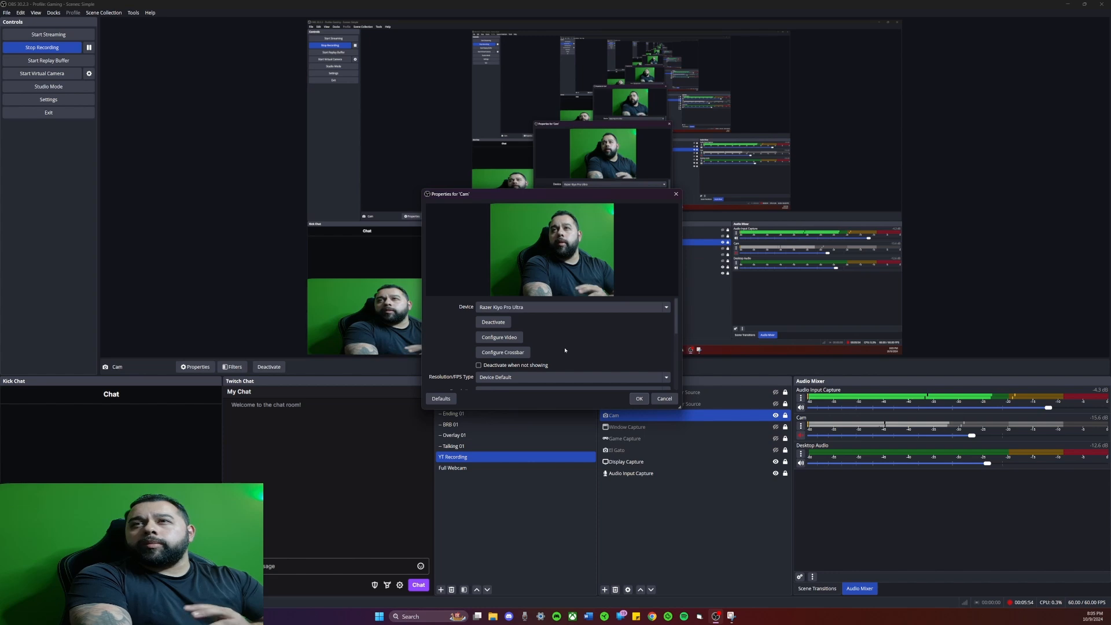
scroll(678, 344, down, 2)
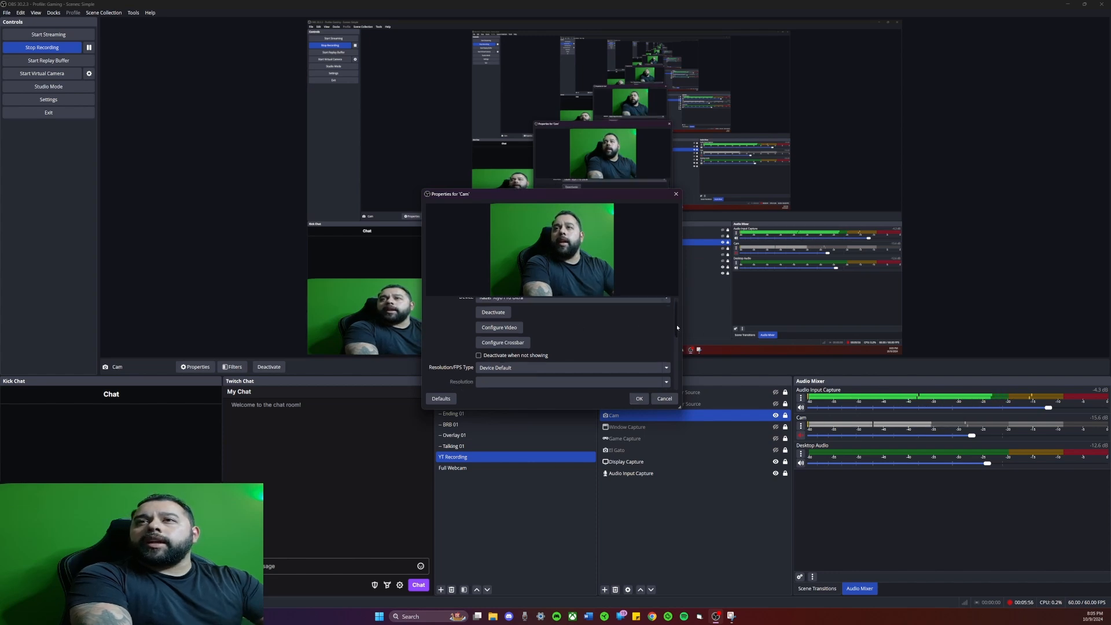
scroll(625, 344, down, 1)
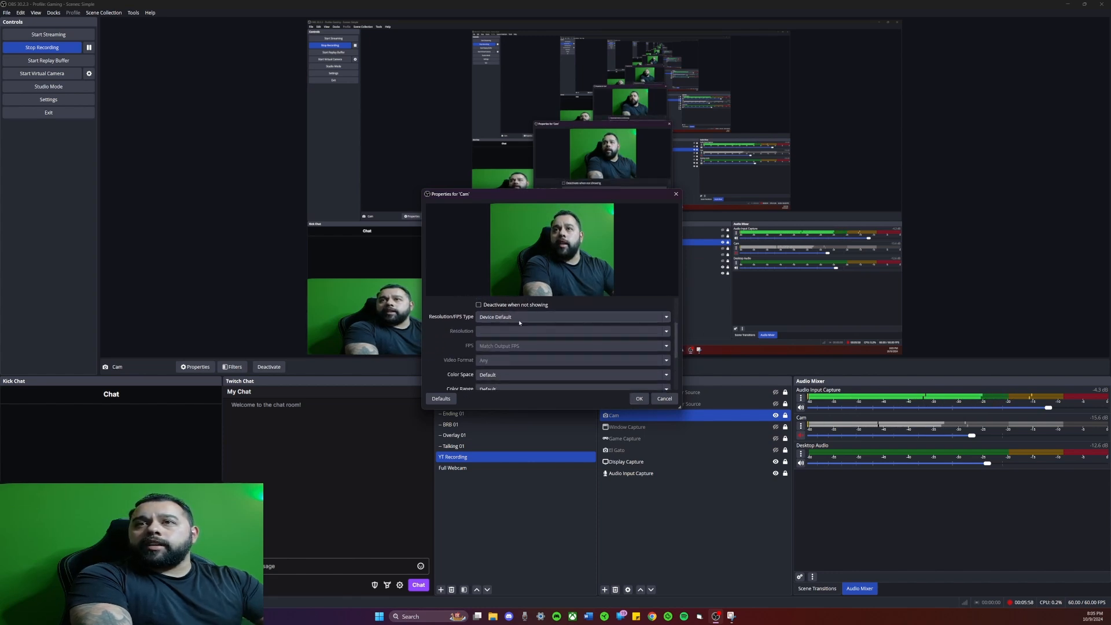
drag(675, 335, 675, 359)
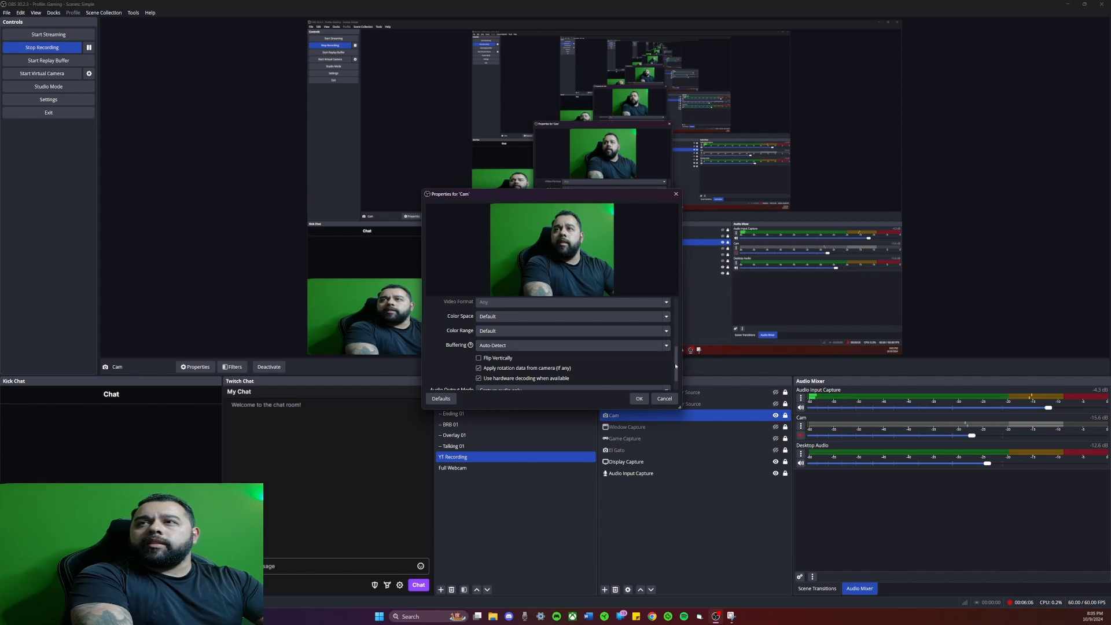
scroll(675, 374, down, 1)
scroll(674, 376, down, 1)
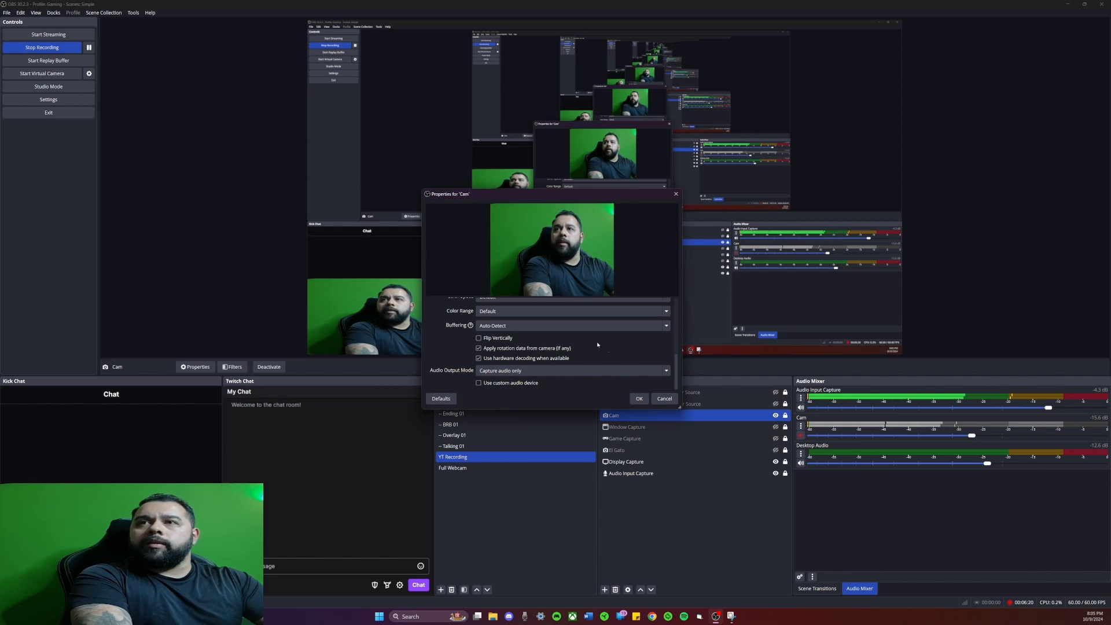
scroll(679, 365, up, 10)
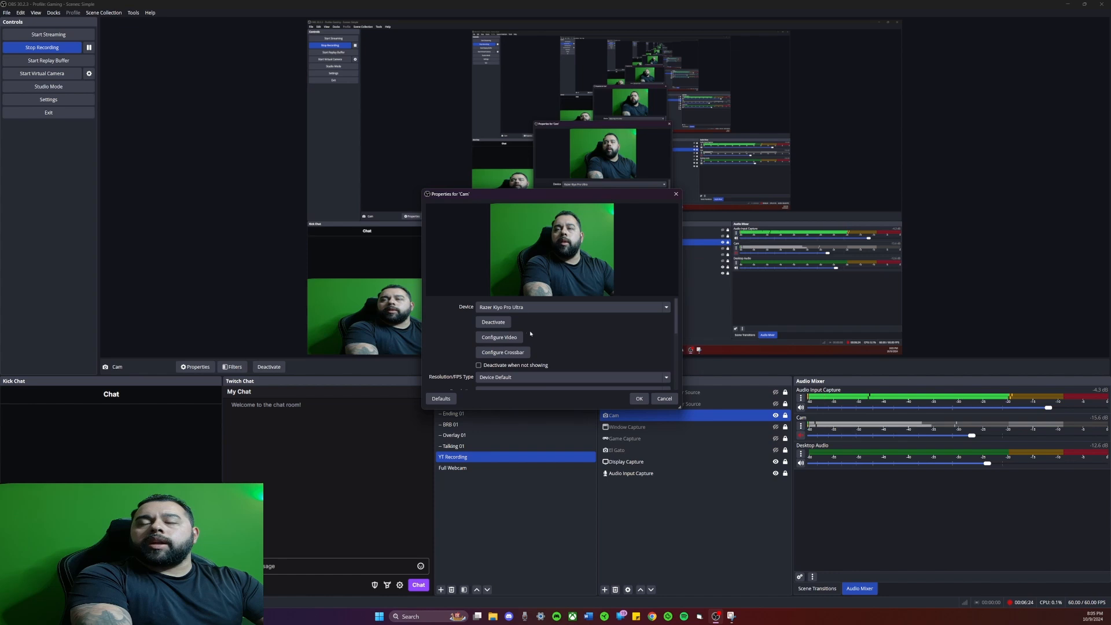
Step: Open the webcam's video configuration, arrange it apart from the Cam properties window, and examine the Video Proc Amp settings
click(511, 338)
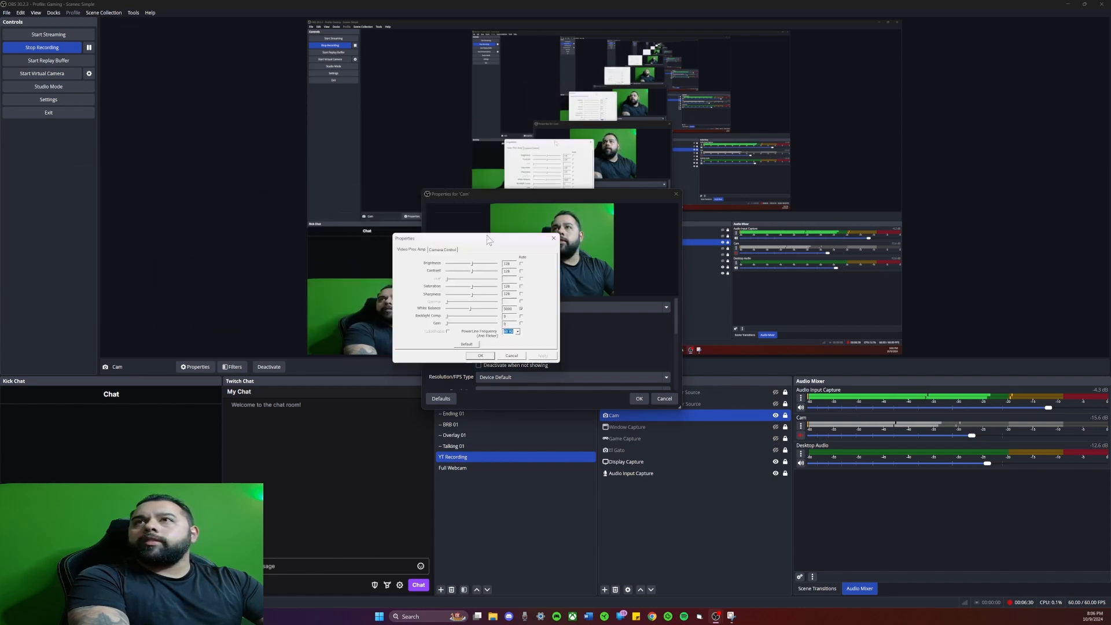
drag(593, 194, 202, 135)
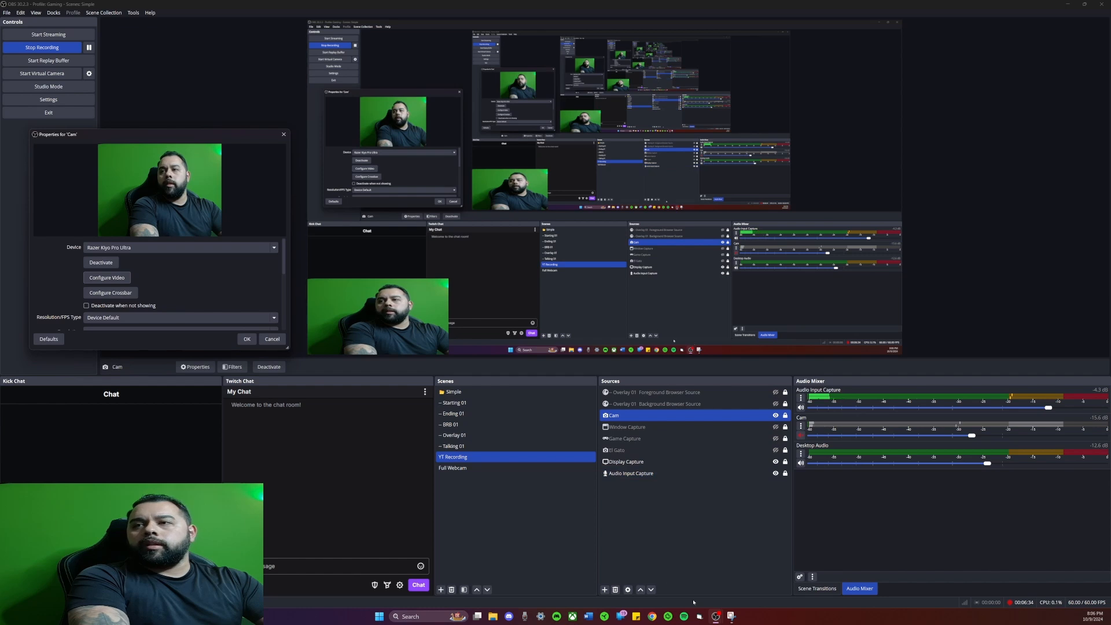
key(alt+Tab)
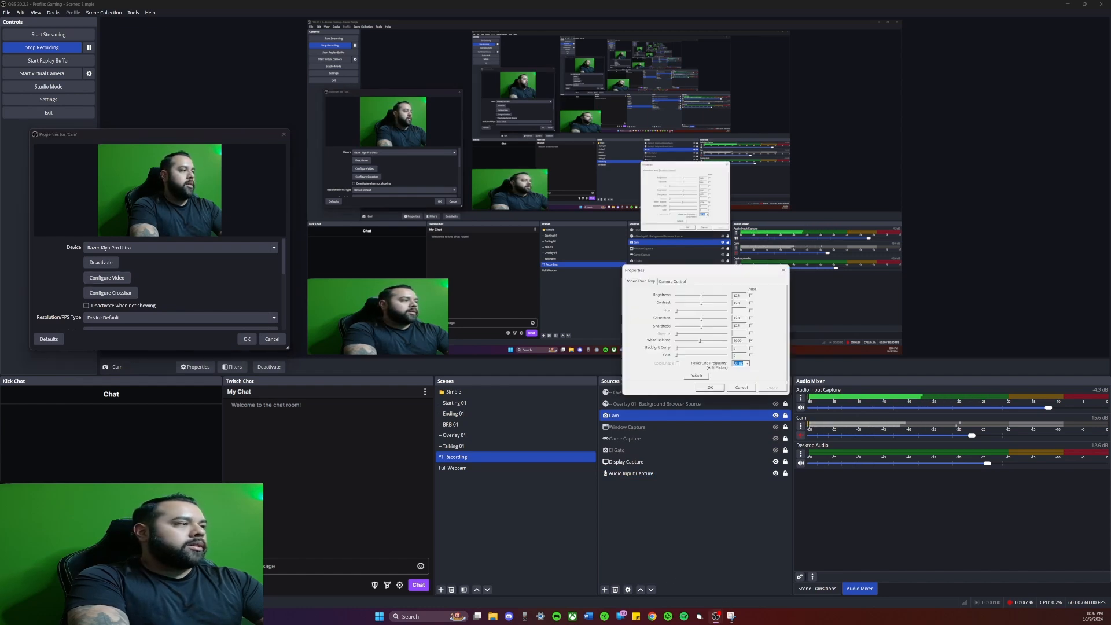
drag(710, 272, 509, 405)
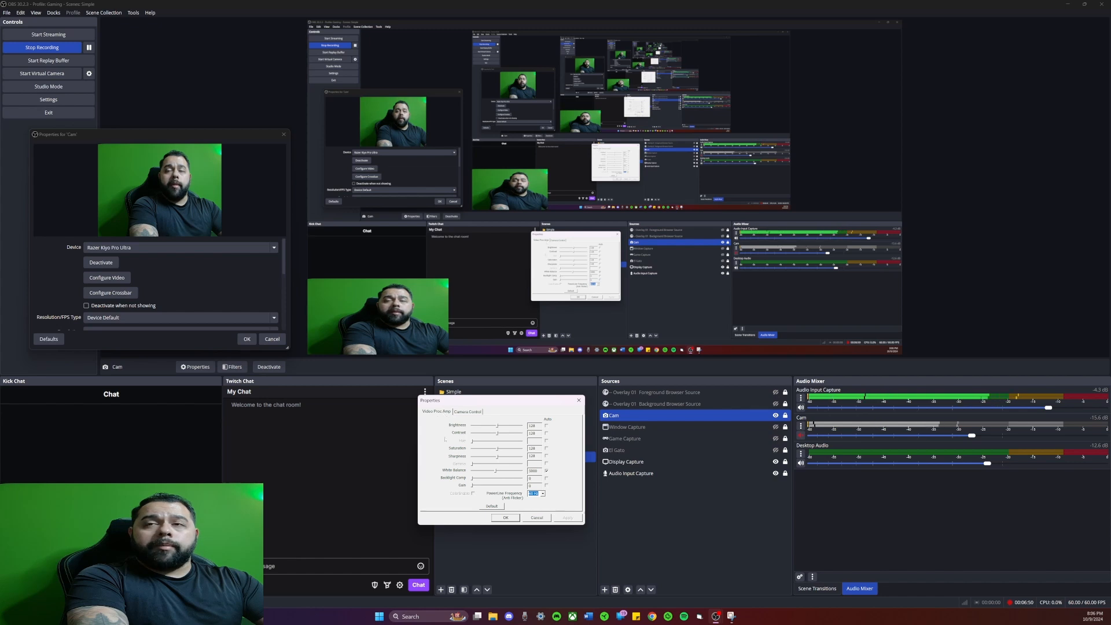
drag(523, 402, 513, 354)
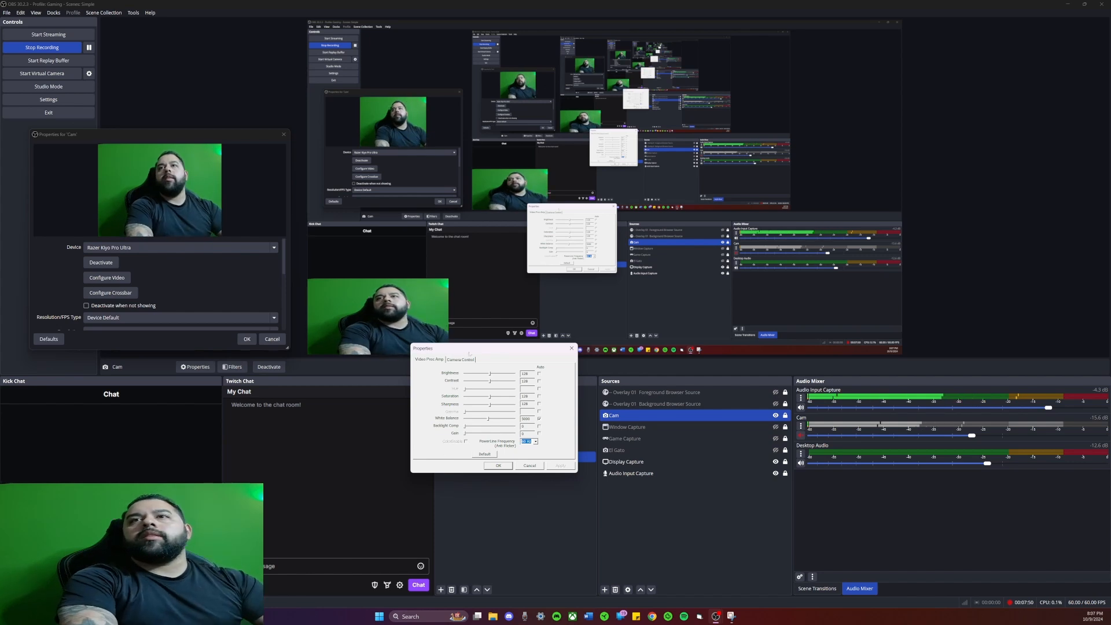
Step: Examine the webcam's Camera Control settings, and close both the video configuration and the Cam properties with OK
click(462, 360)
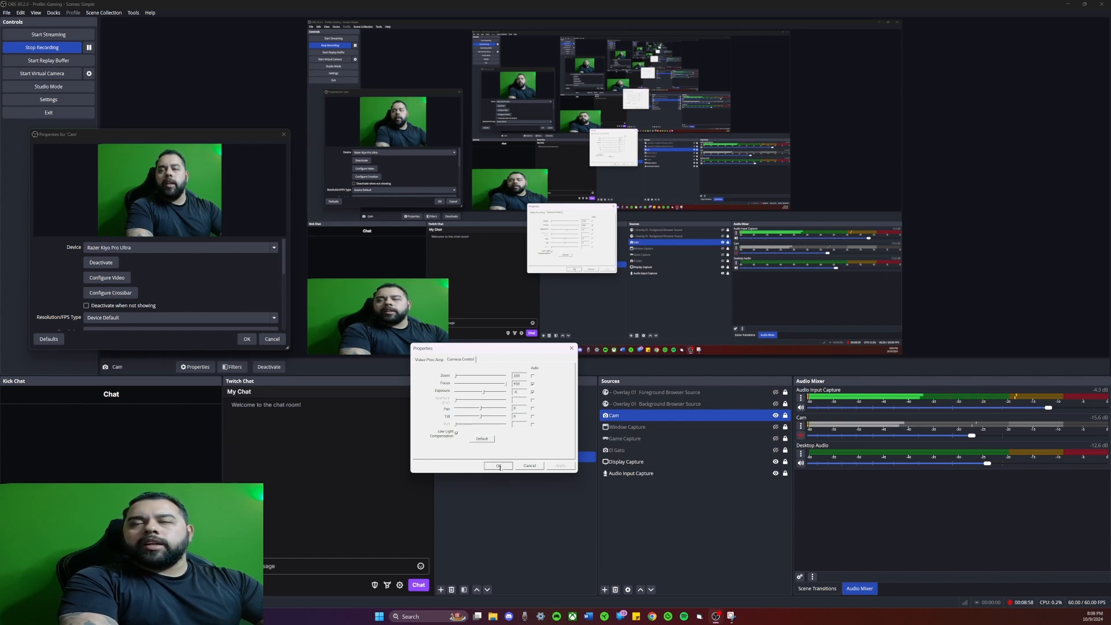
click(498, 466)
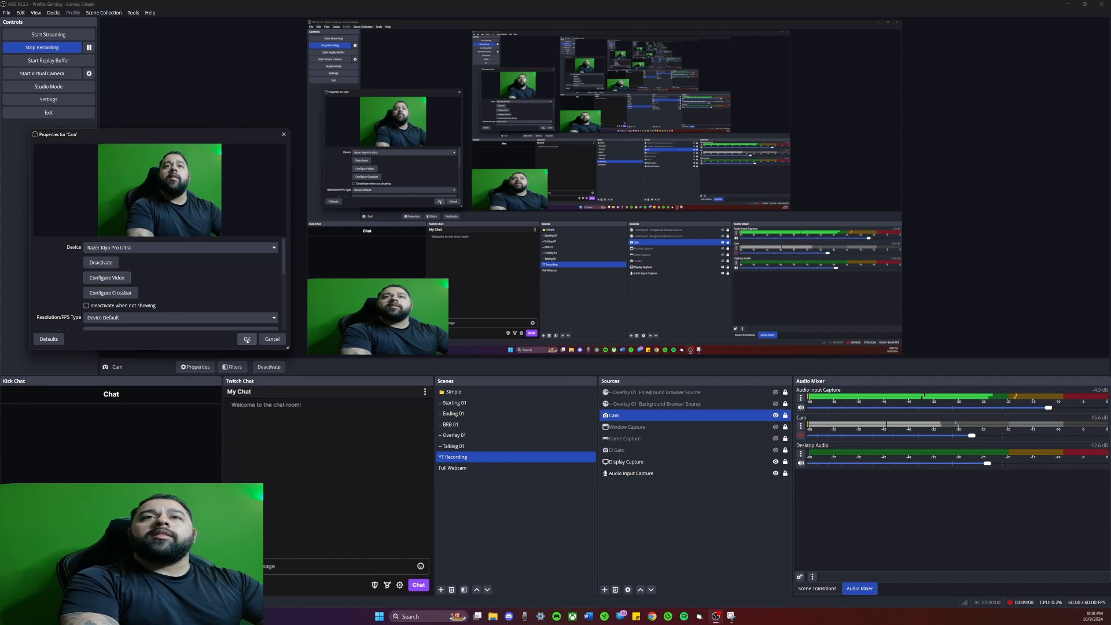
click(247, 340)
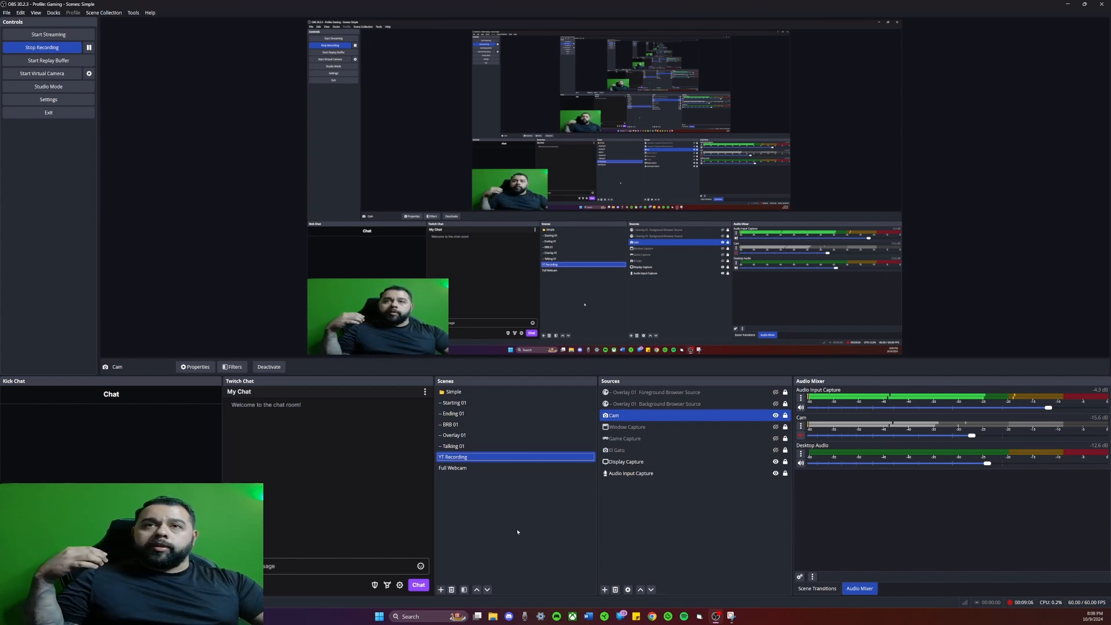
Step: Open the Cam source's properties again
right_click(670, 418)
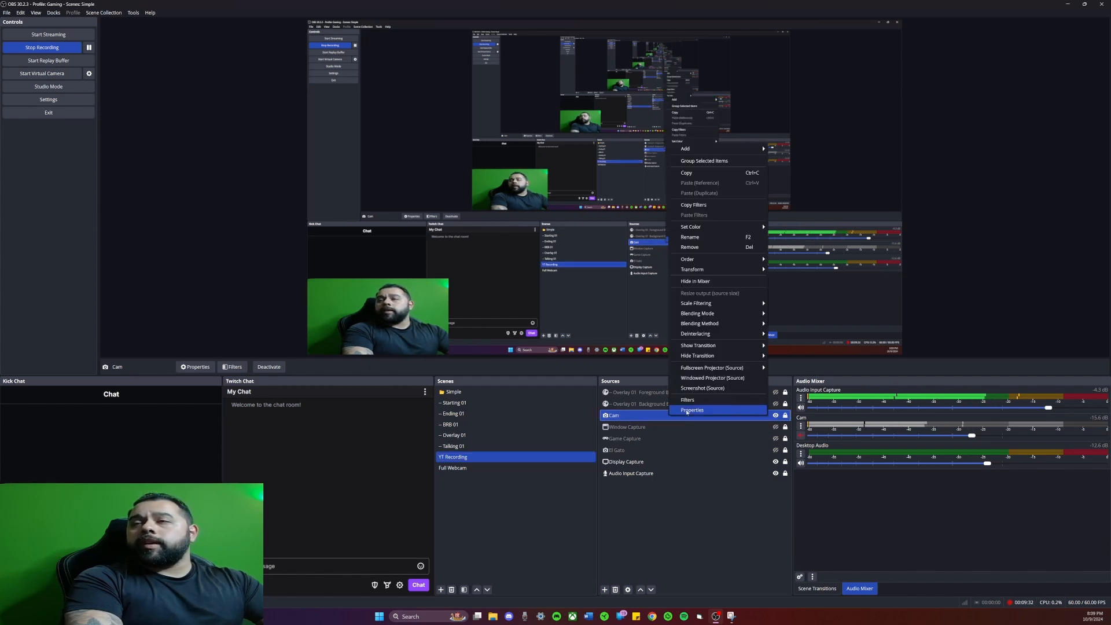